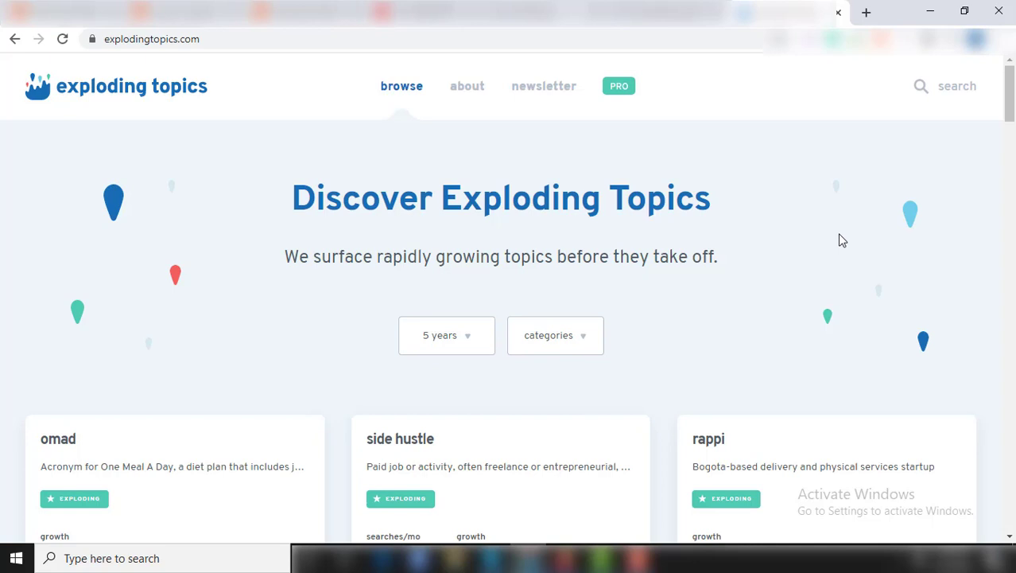
- Filter Exploding Topics' trending topics to the Fitness category
{"action": "scroll", "coordinate": [736, 237], "scroll_direction": "down", "scroll_amount": 2}
{"action": "scroll", "coordinate": [680, 200], "scroll_direction": "down", "scroll_amount": 1}
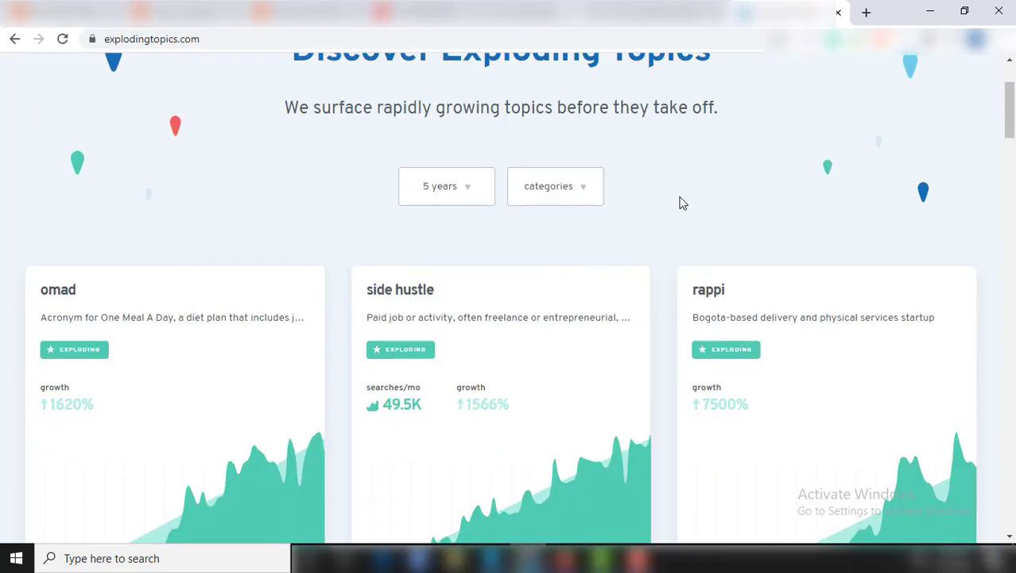
{"action": "scroll", "coordinate": [766, 338], "scroll_direction": "up", "scroll_amount": 1}
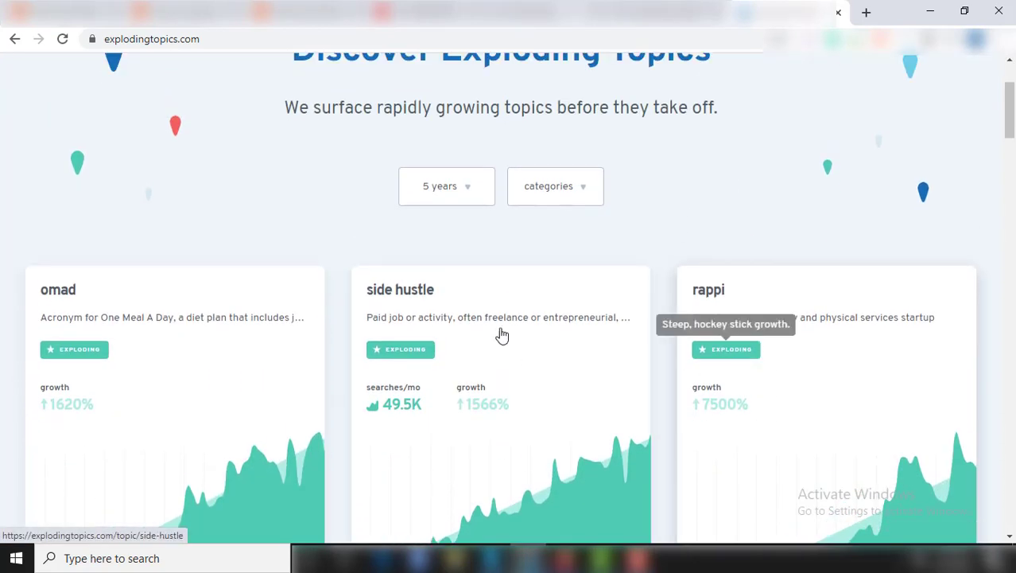
{"action": "left_click", "coordinate": [548, 191]}
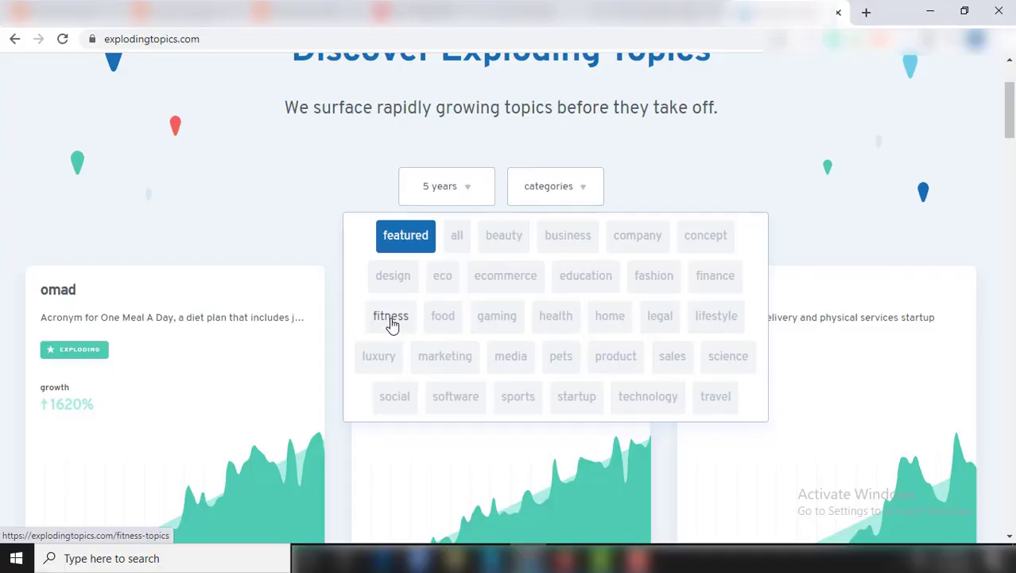
{"action": "left_click", "coordinate": [391, 320]}
- Scroll the fitness topic cards down to squat proof leggings (4900% growth)
{"action": "scroll", "coordinate": [703, 202], "scroll_direction": "down", "scroll_amount": 1}
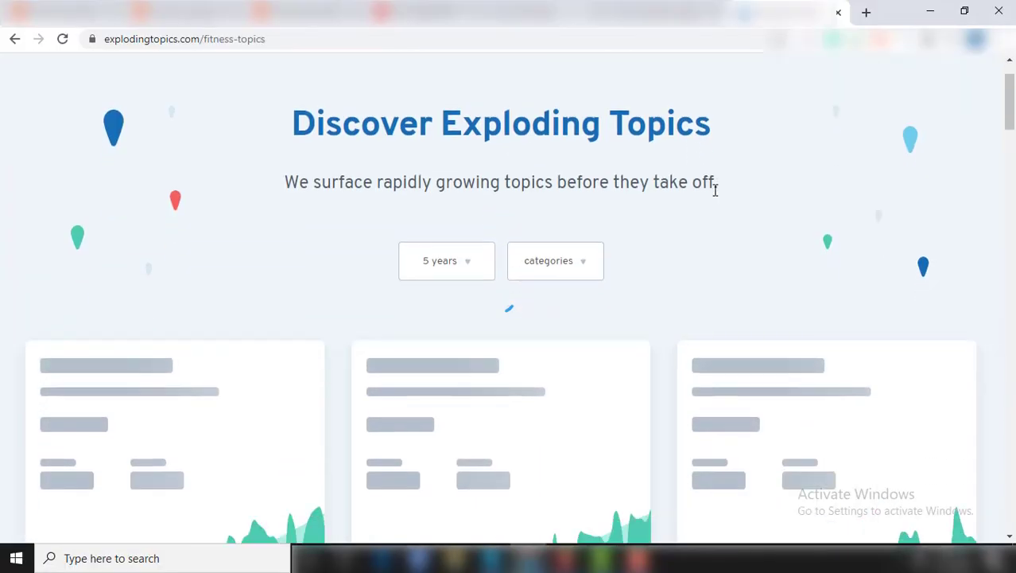
{"action": "scroll", "coordinate": [703, 218], "scroll_direction": "down", "scroll_amount": 2}
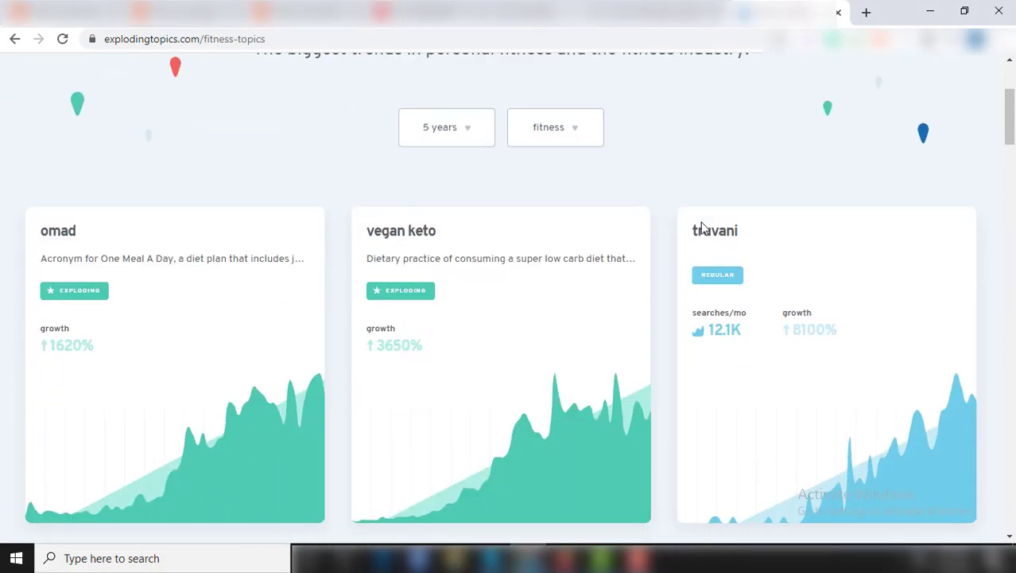
{"action": "scroll", "coordinate": [854, 245], "scroll_direction": "down", "scroll_amount": 2}
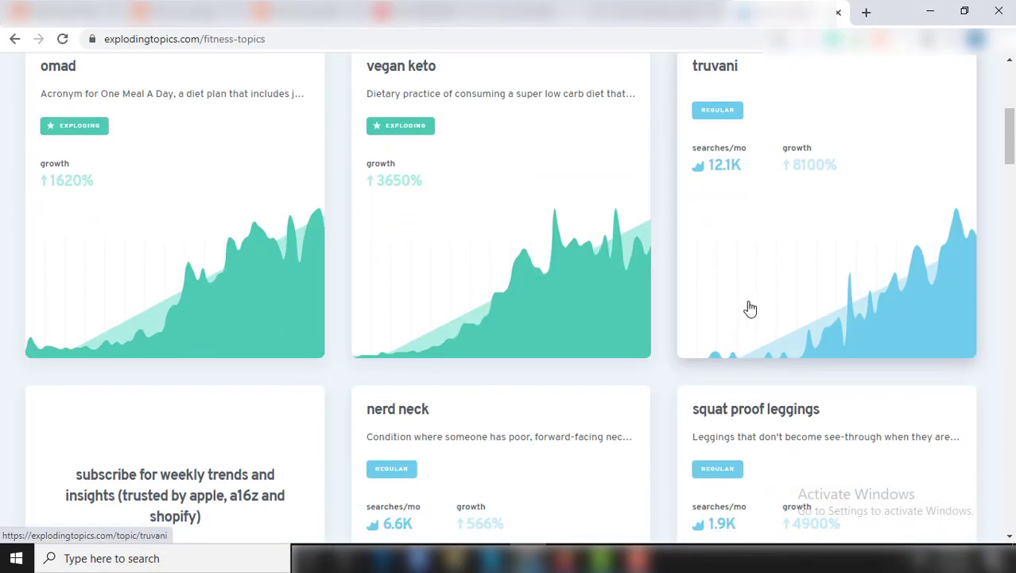
{"action": "scroll", "coordinate": [744, 308], "scroll_direction": "down", "scroll_amount": 2}
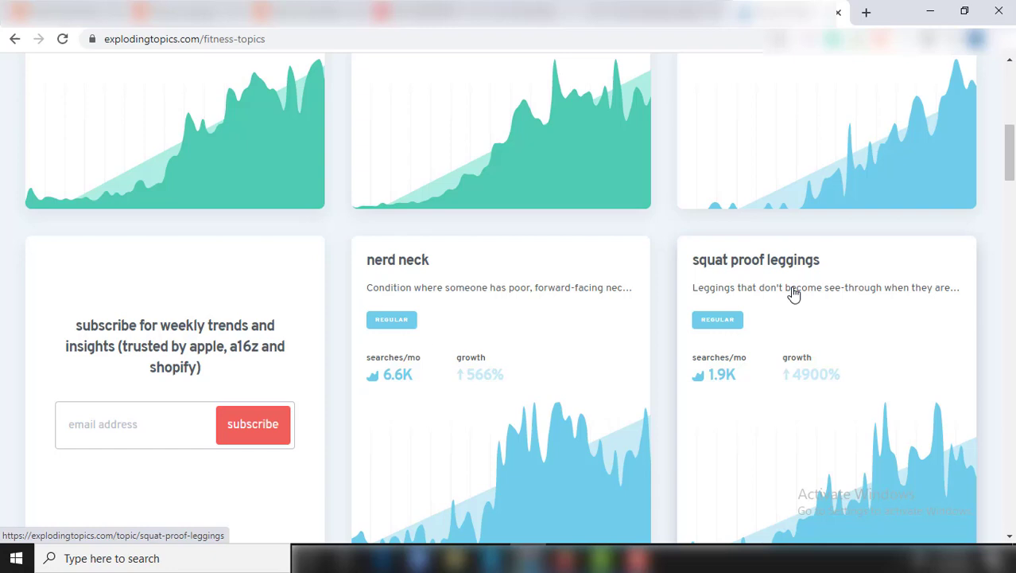
{"action": "scroll", "coordinate": [791, 296], "scroll_direction": "down", "scroll_amount": 1}
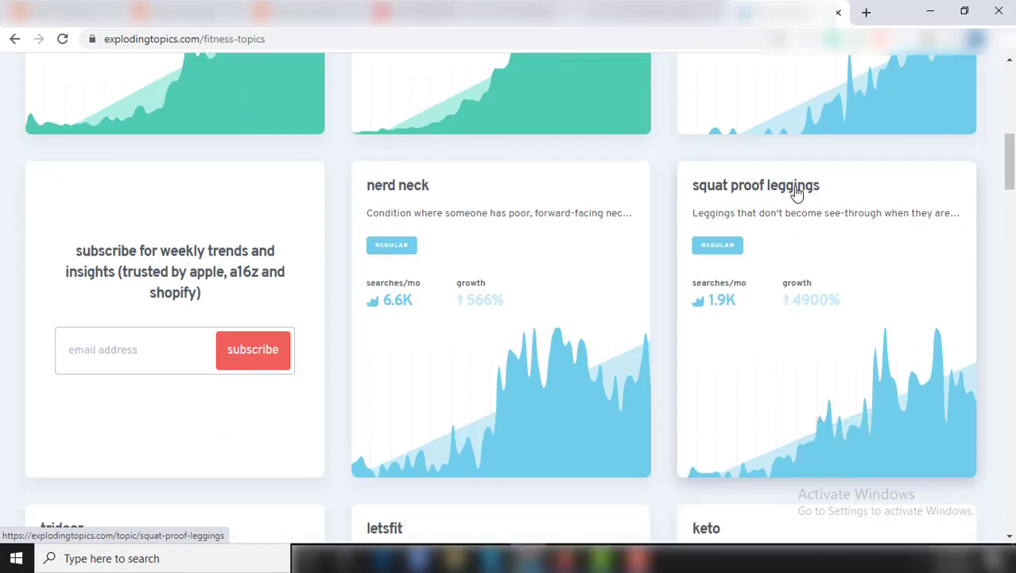
{"action": "scroll", "coordinate": [794, 262], "scroll_direction": "up", "scroll_amount": 1}
{"action": "scroll", "coordinate": [793, 291], "scroll_direction": "down", "scroll_amount": 1}
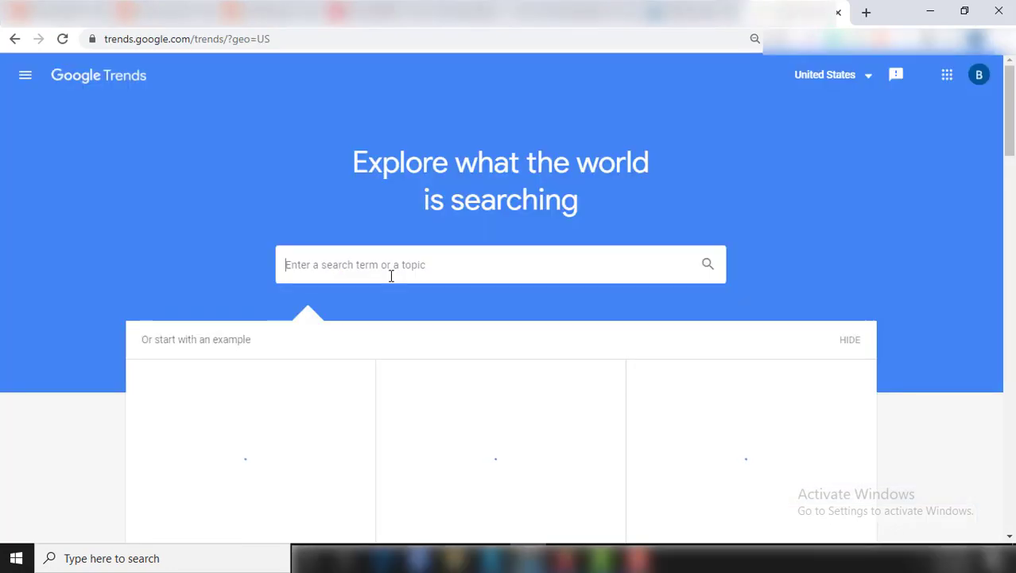
- Search Google Trends for 'squat proof leggings', correcting the misspelled term
{"action": "type", "text": "squat "}
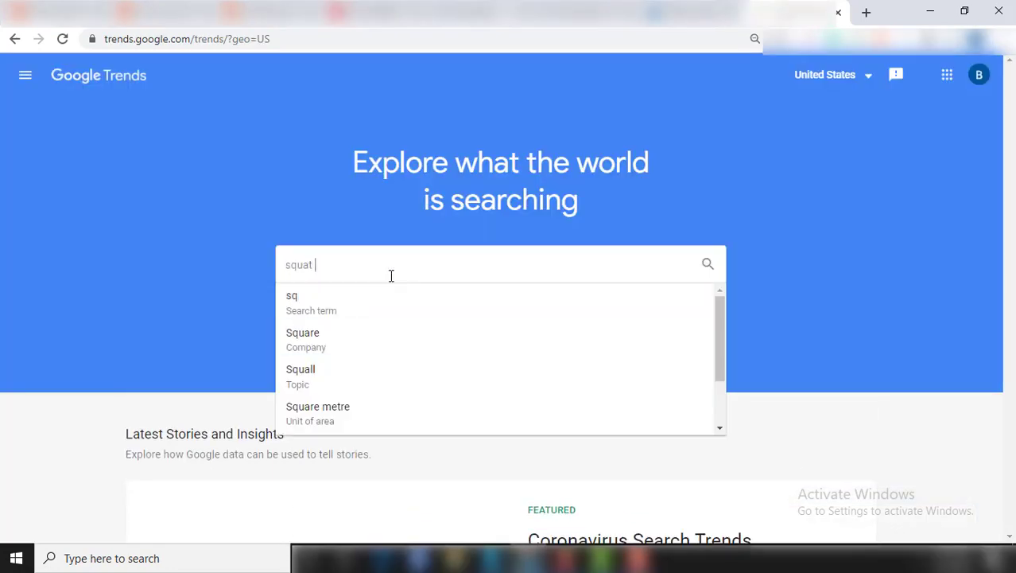
{"action": "type", "text": "proof le"}
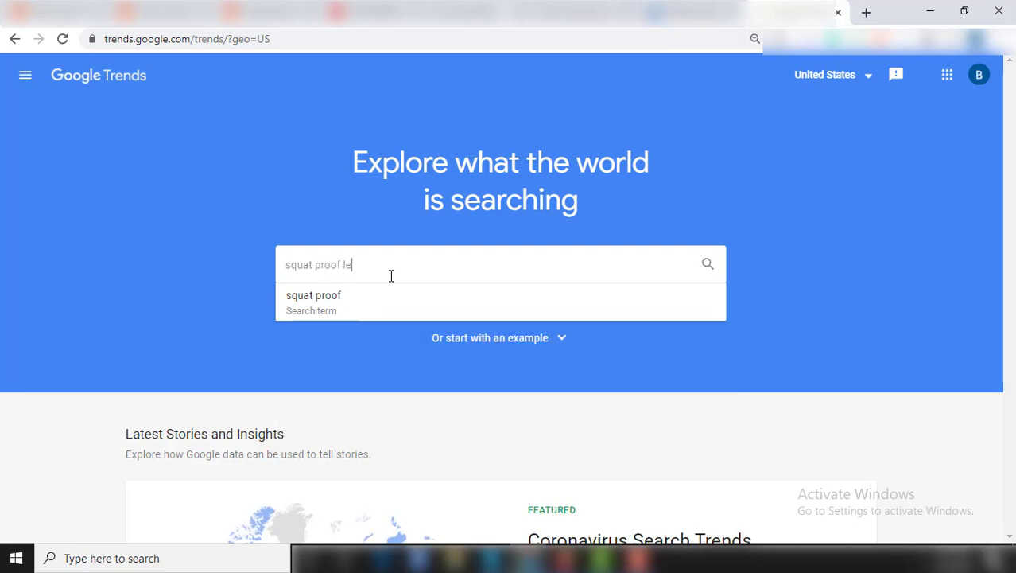
{"action": "type", "text": "ggins"}
{"action": "key", "text": "BackSpace"}
{"action": "key", "text": "BackSpace"}
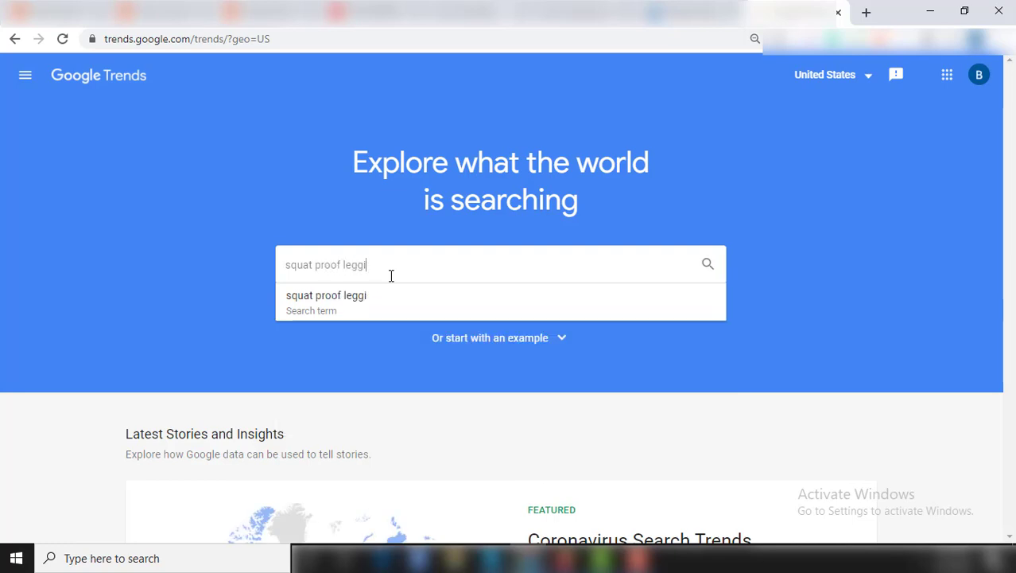
{"action": "type", "text": "ngs"}
{"action": "key", "text": "Return"}
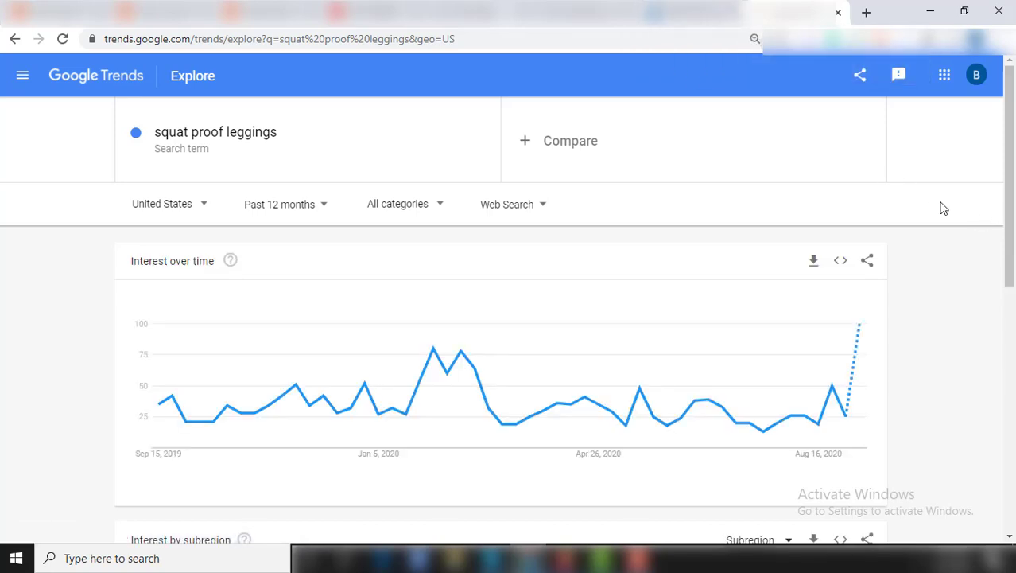
{"action": "mouse_move", "coordinate": [859, 342]}
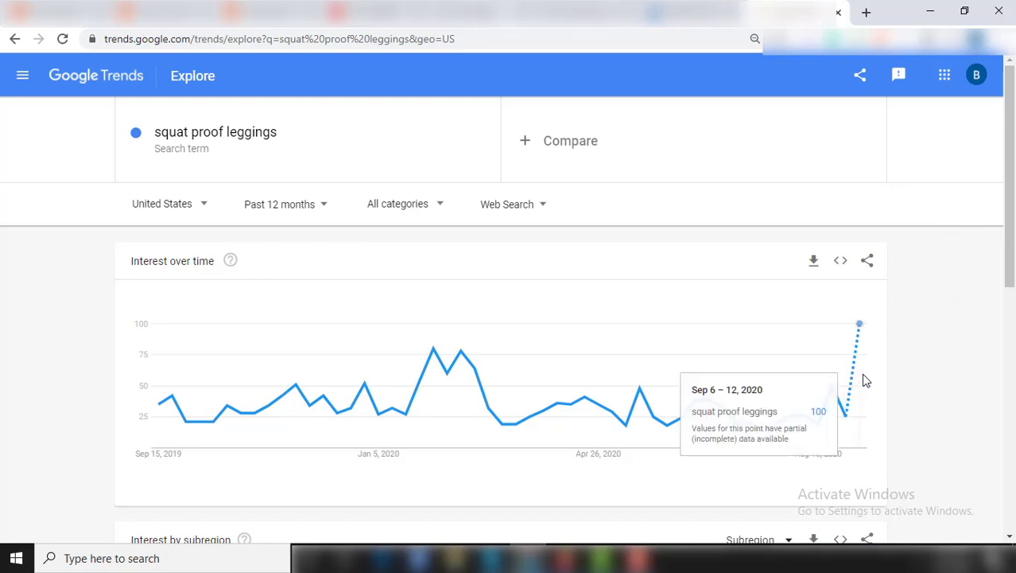
- Change the Trends location from United States to Worldwide and review the 12-month chart
{"action": "left_click", "coordinate": [200, 212]}
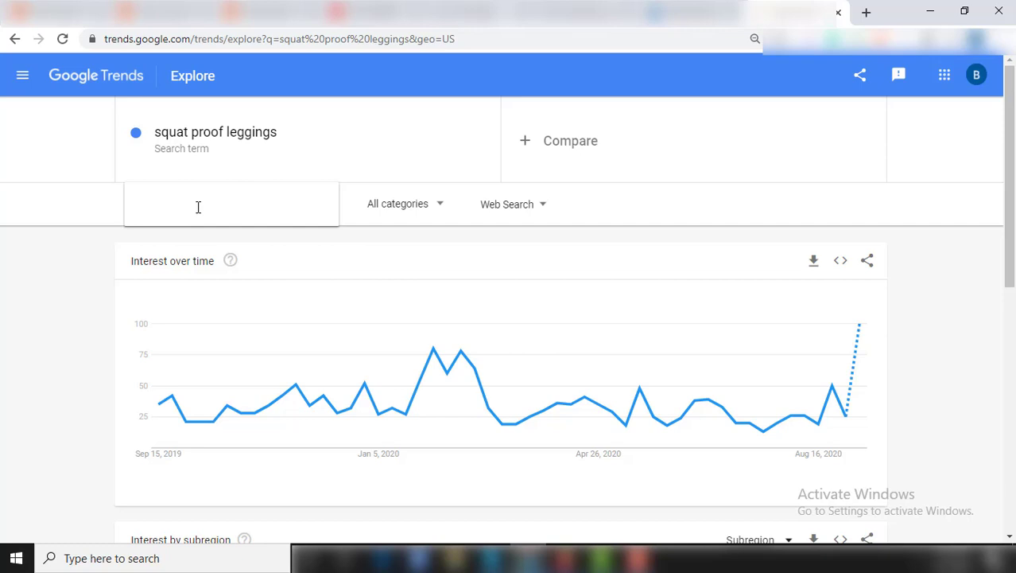
{"action": "left_click", "coordinate": [185, 243]}
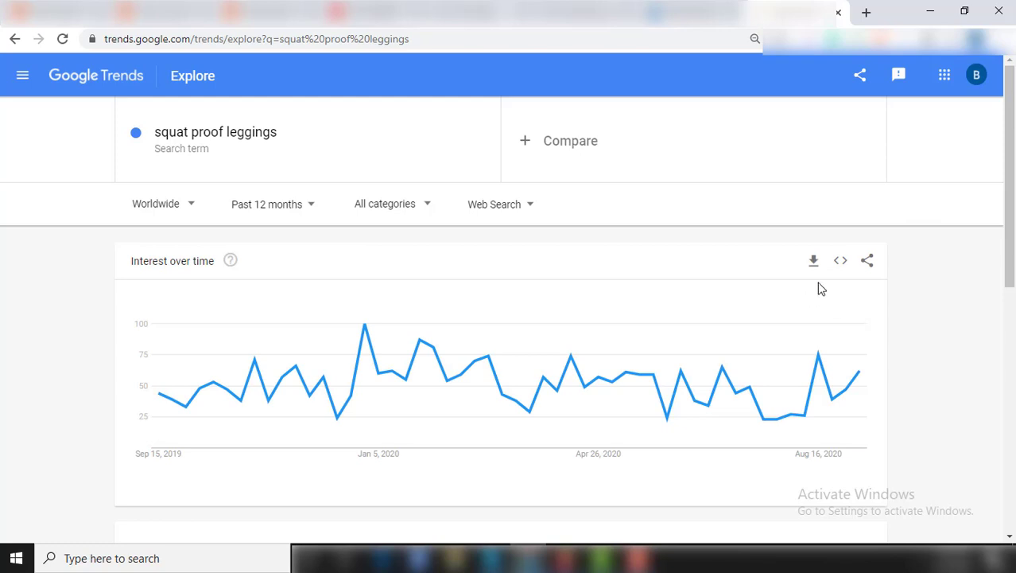
{"action": "scroll", "coordinate": [899, 322], "scroll_direction": "down", "scroll_amount": 1}
{"action": "scroll", "coordinate": [915, 382], "scroll_direction": "down", "scroll_amount": 2}
{"action": "scroll", "coordinate": [917, 389], "scroll_direction": "up", "scroll_amount": 3}
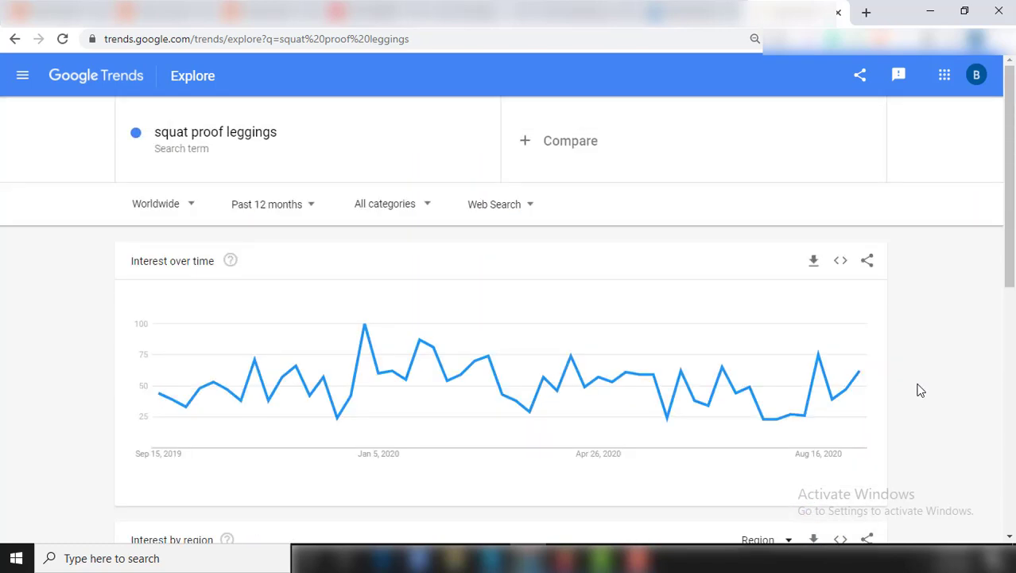
- Back in Exploding Topics, set the fitness trends time range from 5 years to 6 months
{"action": "left_click", "coordinate": [704, 9]}
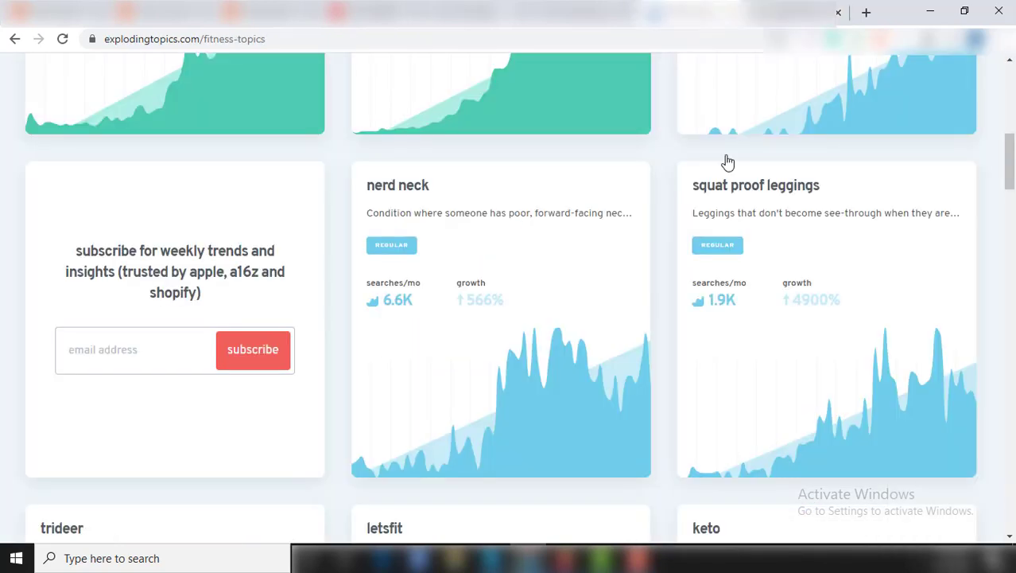
{"action": "scroll", "coordinate": [587, 372], "scroll_direction": "up", "scroll_amount": 4}
{"action": "scroll", "coordinate": [589, 376], "scroll_direction": "up", "scroll_amount": 4}
{"action": "left_click", "coordinate": [482, 333]}
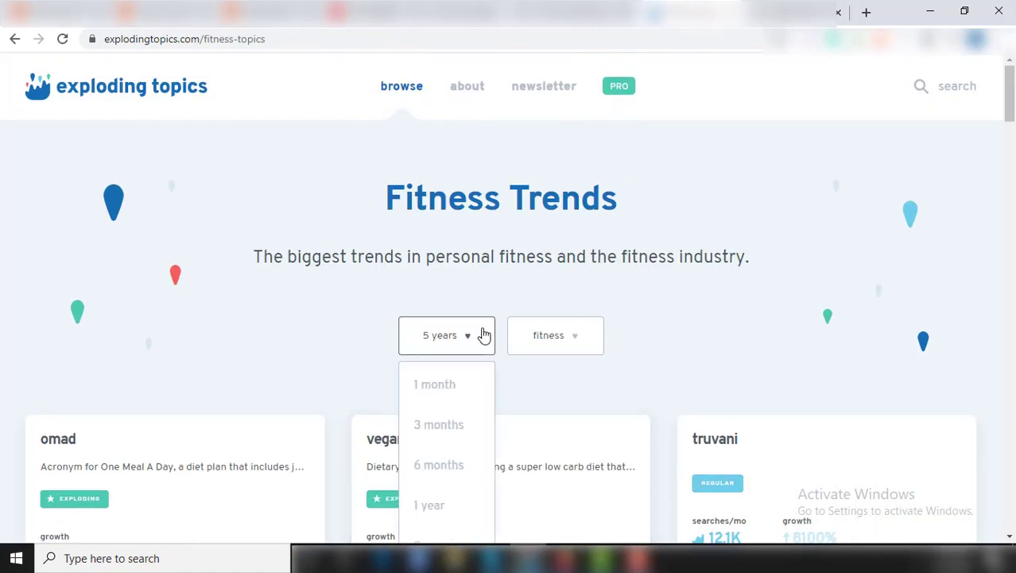
{"action": "left_click", "coordinate": [442, 479]}
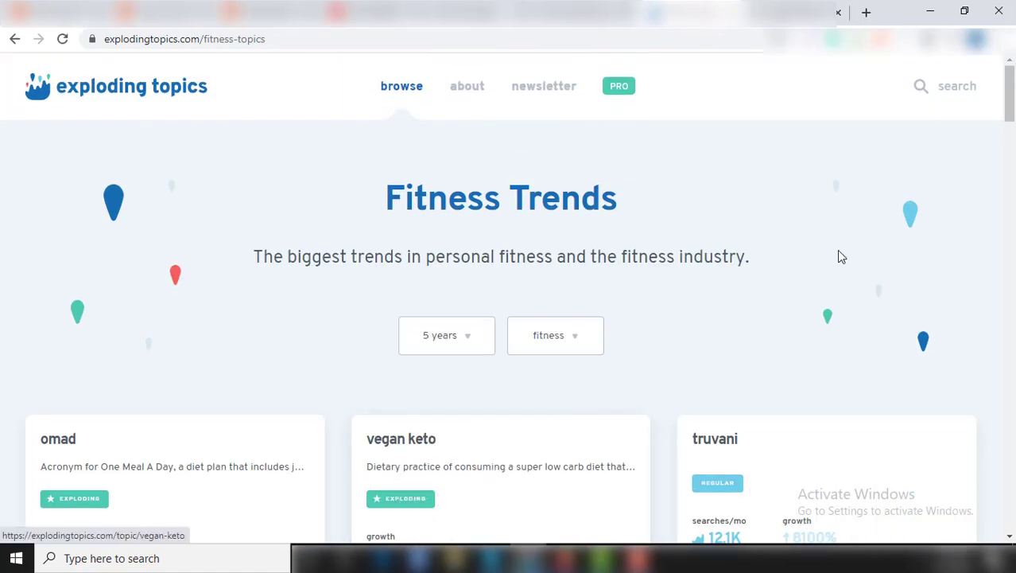
{"action": "scroll", "coordinate": [652, 226], "scroll_direction": "down", "scroll_amount": 2}
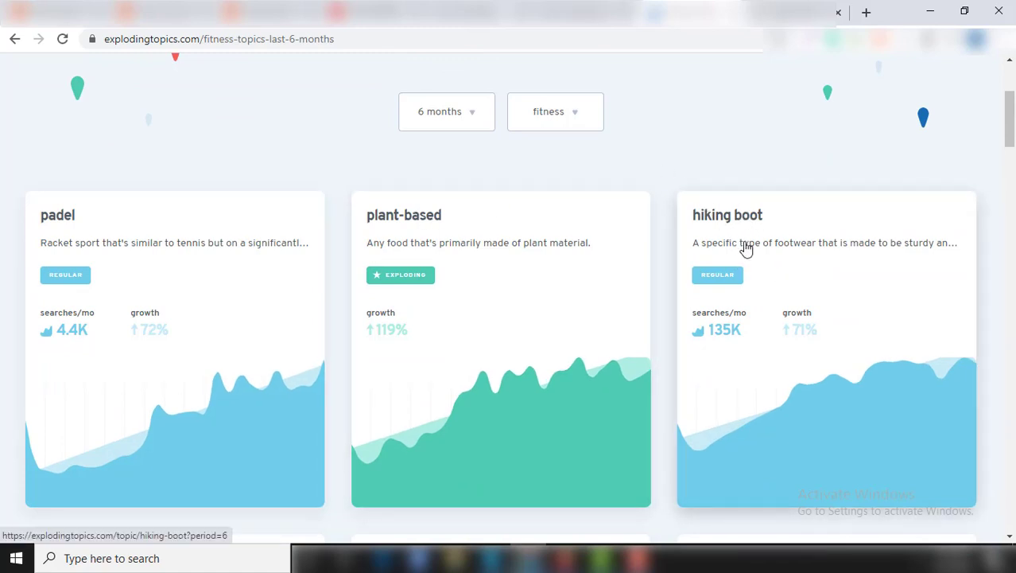
- Replace the Google Trends search term with 'hiking boots' and chart its interest
{"action": "scroll", "coordinate": [896, 250], "scroll_direction": "up", "scroll_amount": 1}
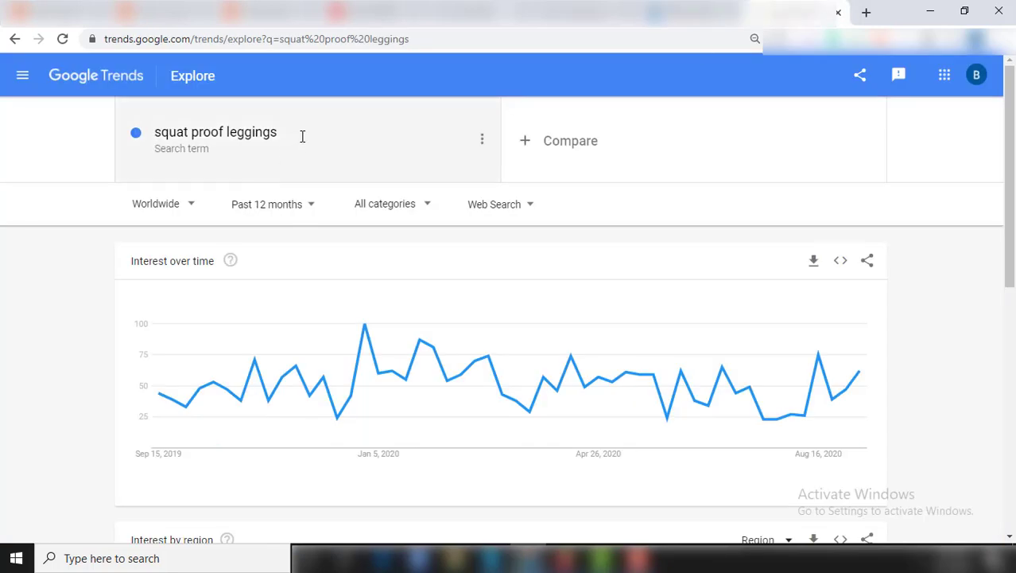
{"action": "left_click", "coordinate": [175, 209]}
{"action": "left_click", "coordinate": [320, 129]}
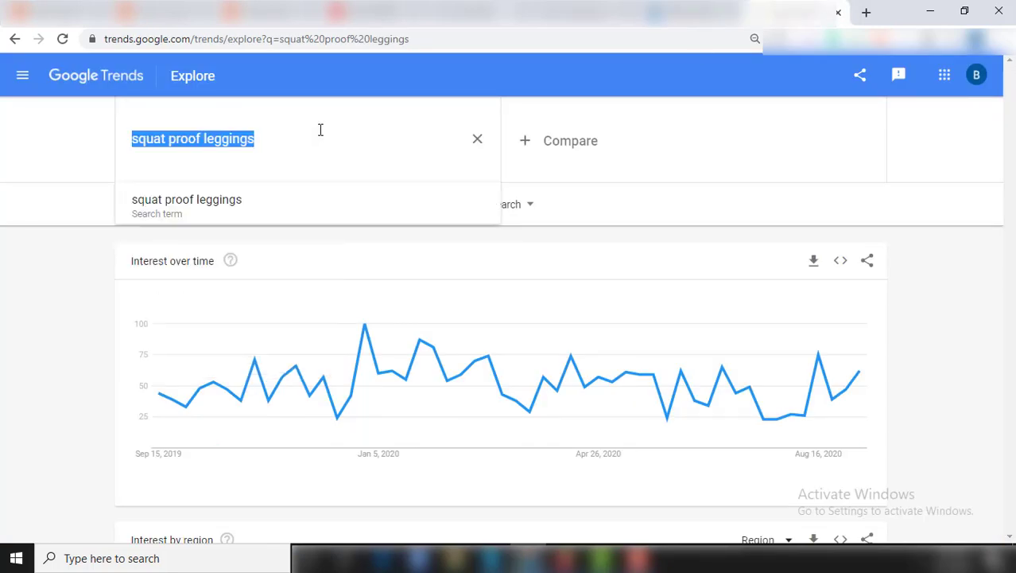
{"action": "type", "text": "hiking "}
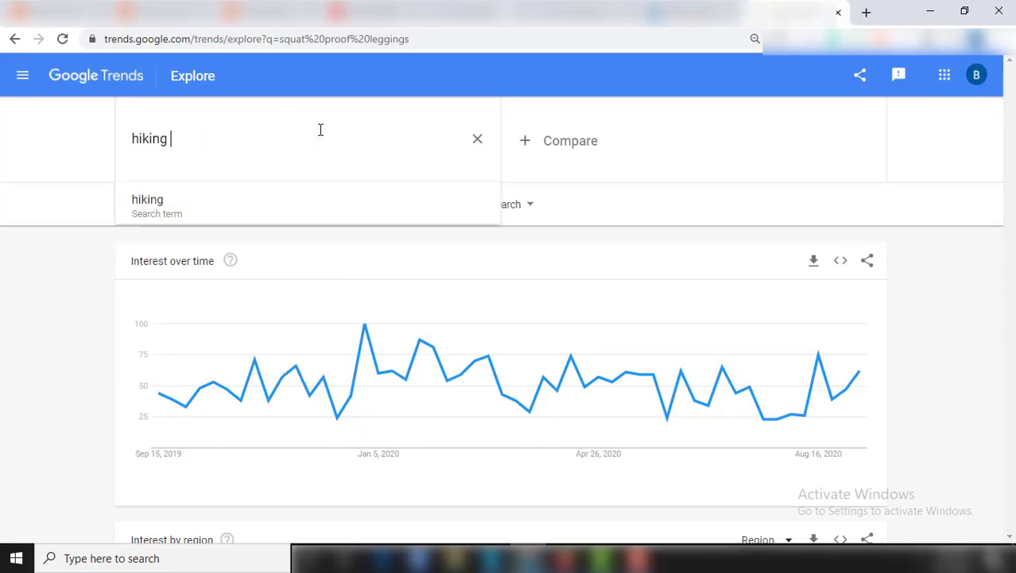
{"action": "type", "text": "boots"}
{"action": "key", "text": "Return"}
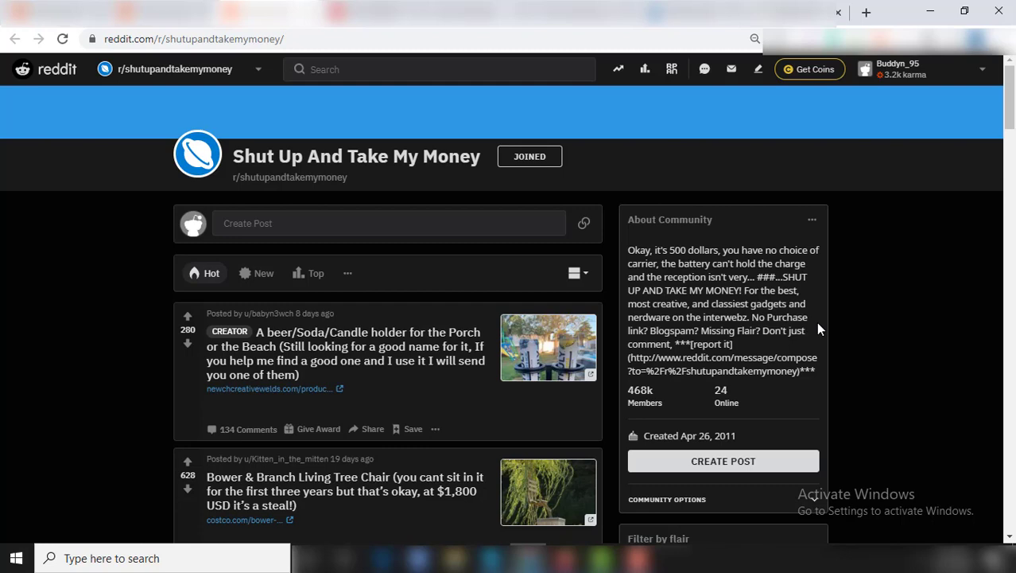
- Scroll r/shutupandtakemymoney to the Germ Buhb Hand Sanitizer Wristband post and open germbuhb.com
{"action": "scroll", "coordinate": [835, 318], "scroll_direction": "down", "scroll_amount": 1}
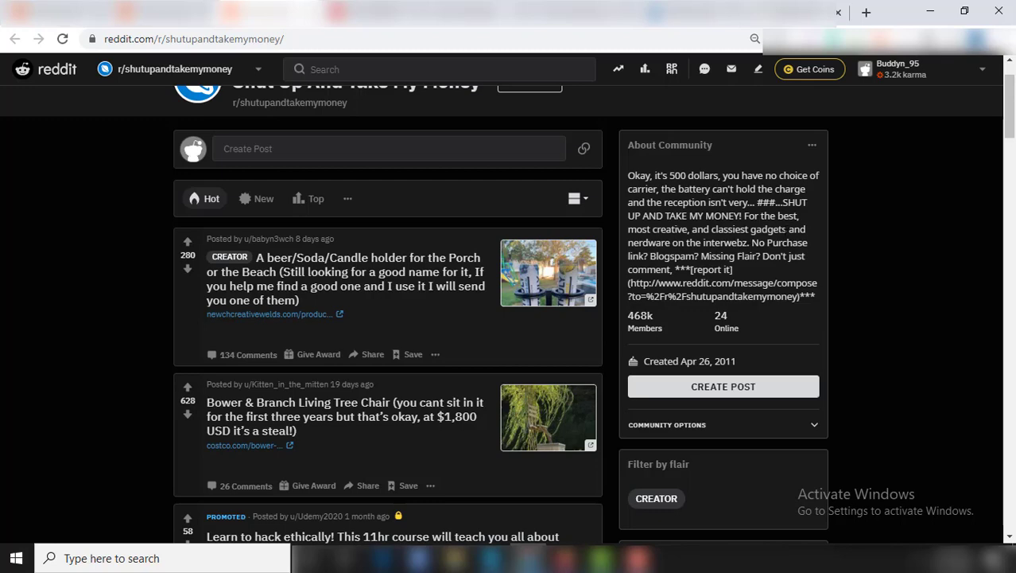
{"action": "left_click_drag", "start_coordinate": [782, 230], "coordinate": [627, 229]}
{"action": "left_click", "coordinate": [845, 259]}
{"action": "scroll", "coordinate": [841, 275], "scroll_direction": "down", "scroll_amount": 2}
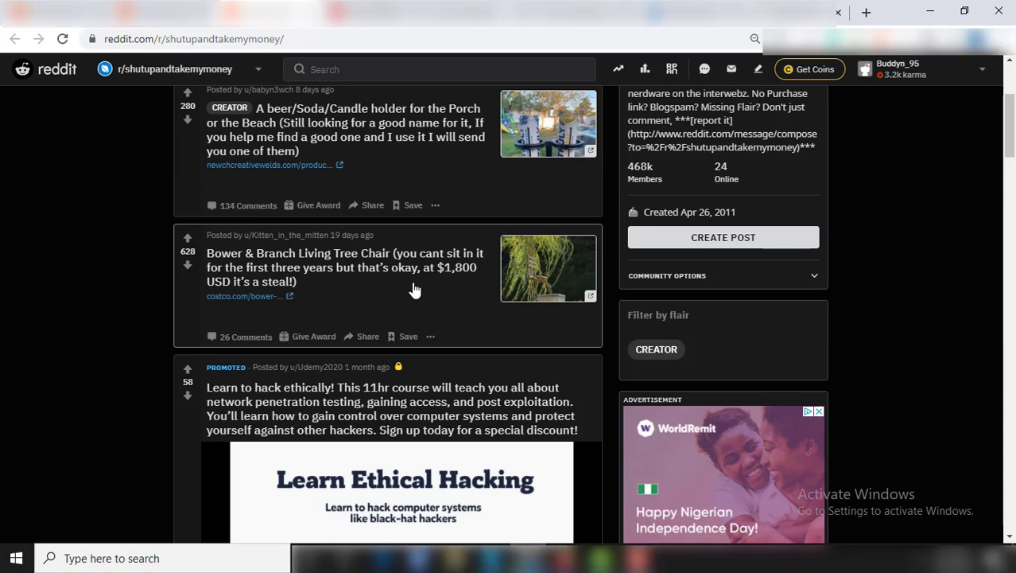
{"action": "scroll", "coordinate": [414, 289], "scroll_direction": "down", "scroll_amount": 2}
{"action": "scroll", "coordinate": [414, 289], "scroll_direction": "down", "scroll_amount": 2}
{"action": "scroll", "coordinate": [413, 289], "scroll_direction": "down", "scroll_amount": 2}
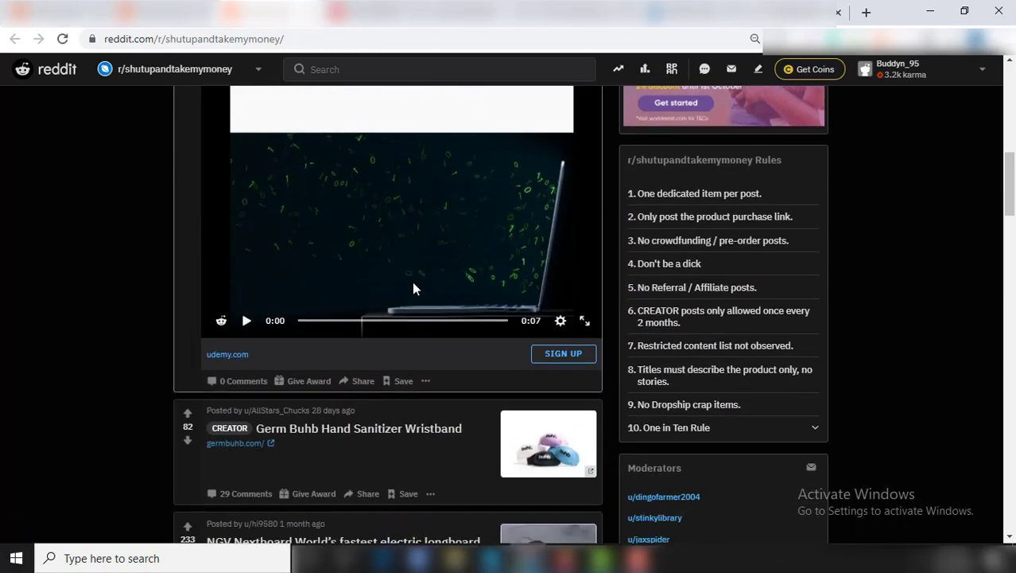
{"action": "scroll", "coordinate": [414, 289], "scroll_direction": "down", "scroll_amount": 3}
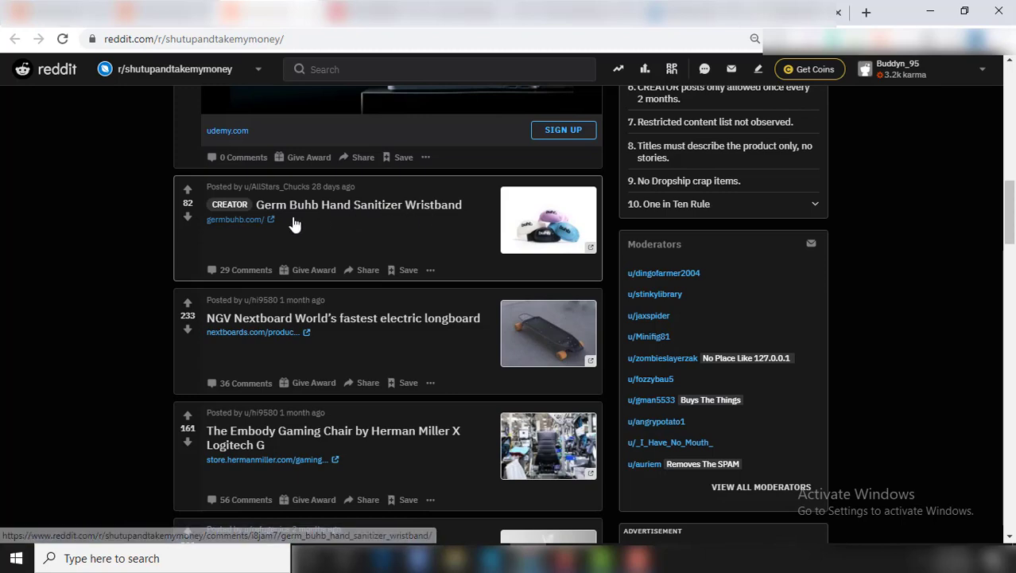
{"action": "left_click", "coordinate": [236, 228]}
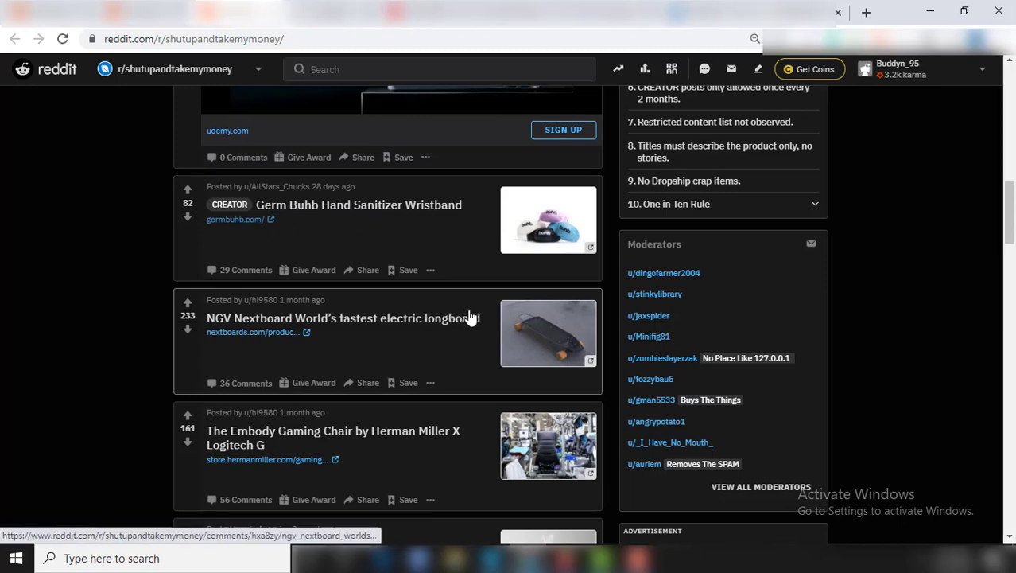
{"action": "scroll", "coordinate": [450, 321], "scroll_direction": "down", "scroll_amount": 2}
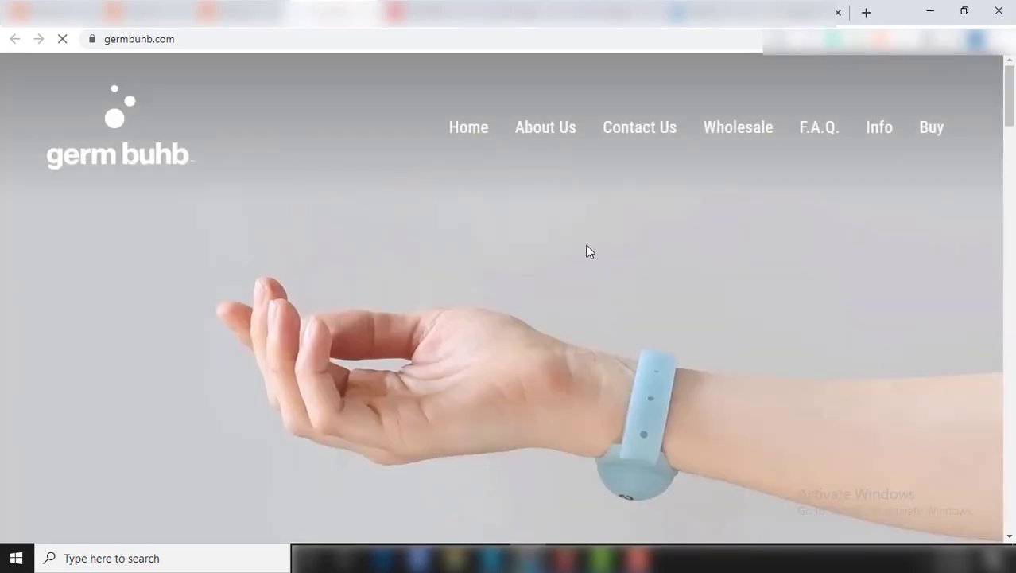
- Review germbuhb.com's video, testimonials, $14.99 four-colour wristband and box contents, then return to the top
{"action": "scroll", "coordinate": [631, 234], "scroll_direction": "down", "scroll_amount": 1}
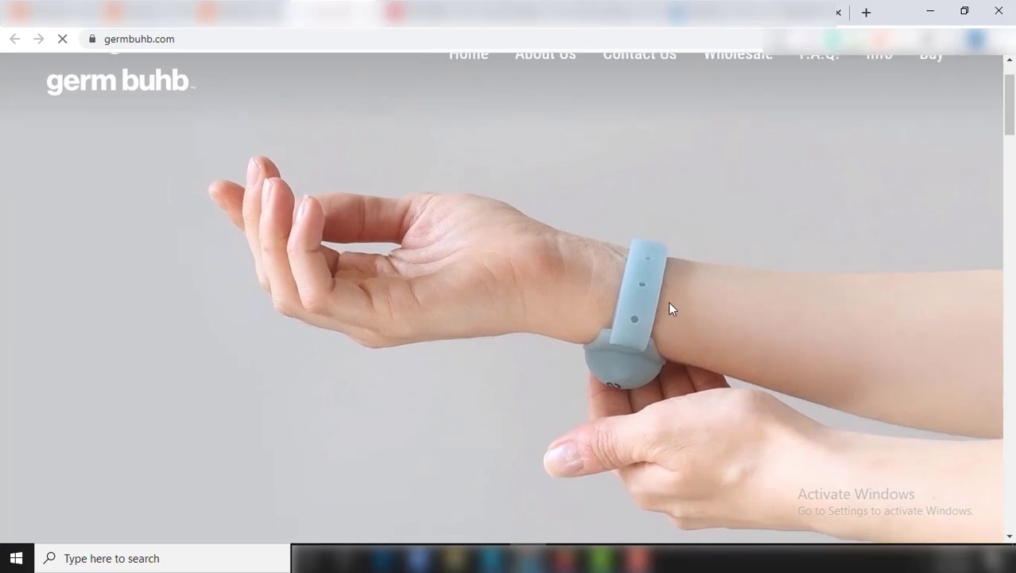
{"action": "scroll", "coordinate": [671, 262], "scroll_direction": "up", "scroll_amount": 1}
{"action": "scroll", "coordinate": [671, 256], "scroll_direction": "down", "scroll_amount": 3}
{"action": "scroll", "coordinate": [570, 320], "scroll_direction": "down", "scroll_amount": 1}
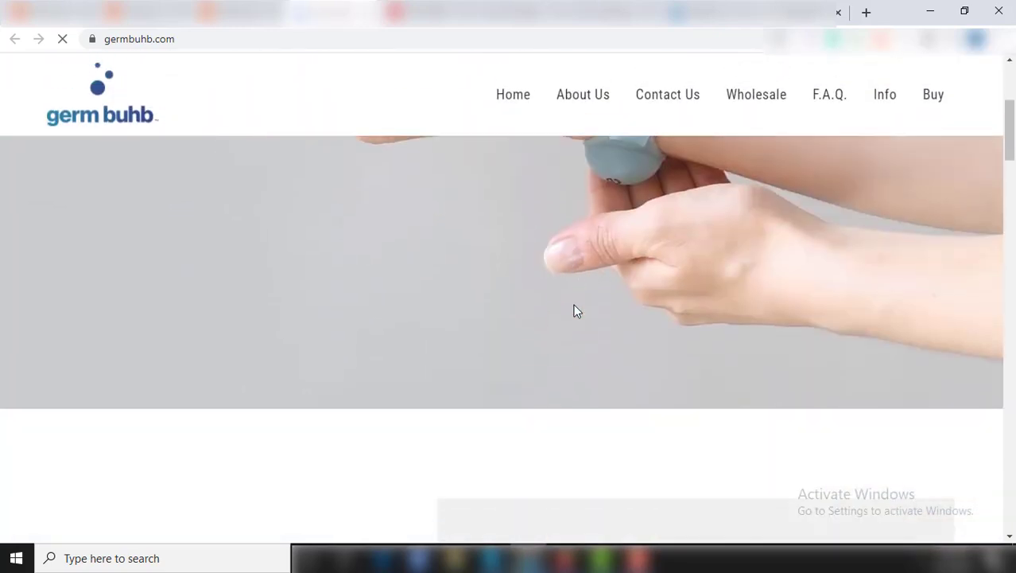
{"action": "scroll", "coordinate": [573, 308], "scroll_direction": "down", "scroll_amount": 3}
{"action": "scroll", "coordinate": [589, 312], "scroll_direction": "down", "scroll_amount": 2}
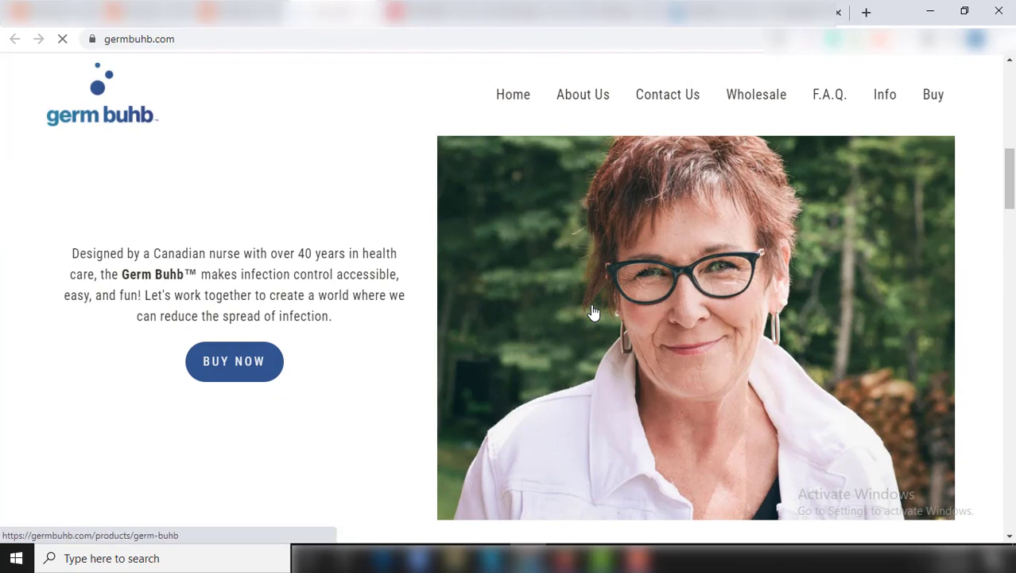
{"action": "scroll", "coordinate": [592, 311], "scroll_direction": "down", "scroll_amount": 1}
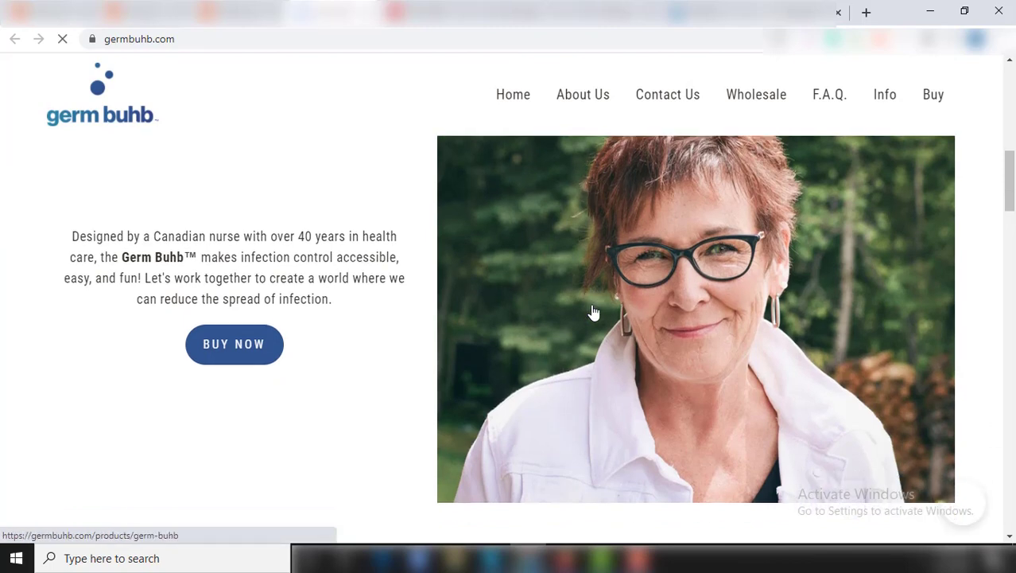
{"action": "scroll", "coordinate": [597, 313], "scroll_direction": "down", "scroll_amount": 3}
{"action": "scroll", "coordinate": [659, 320], "scroll_direction": "down", "scroll_amount": 2}
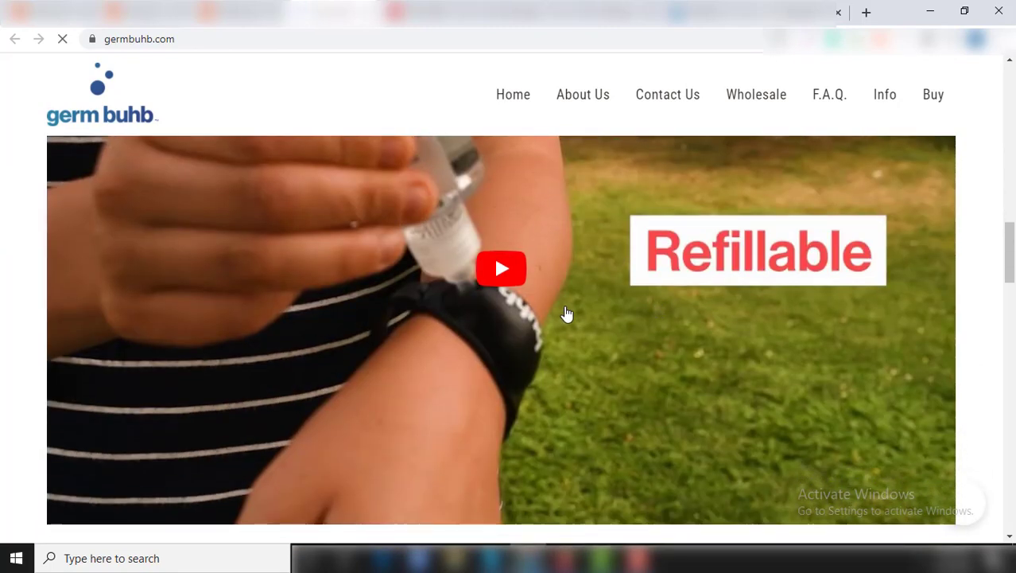
{"action": "scroll", "coordinate": [644, 322], "scroll_direction": "down", "scroll_amount": 3}
{"action": "scroll", "coordinate": [660, 322], "scroll_direction": "down", "scroll_amount": 2}
{"action": "scroll", "coordinate": [659, 322], "scroll_direction": "down", "scroll_amount": 3}
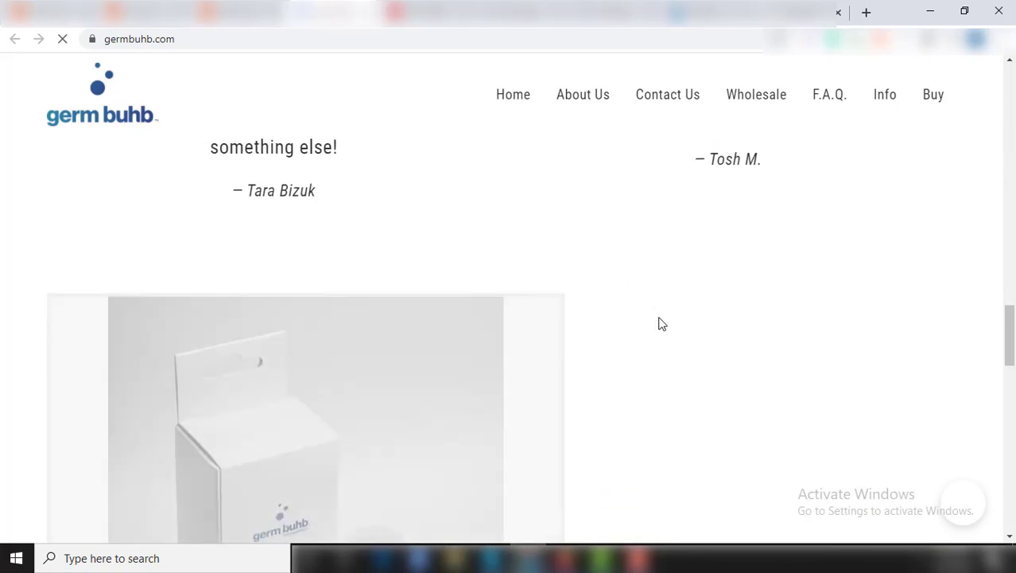
{"action": "scroll", "coordinate": [659, 322], "scroll_direction": "down", "scroll_amount": 1}
{"action": "scroll", "coordinate": [660, 322], "scroll_direction": "down", "scroll_amount": 2}
{"action": "scroll", "coordinate": [664, 327], "scroll_direction": "down", "scroll_amount": 3}
{"action": "scroll", "coordinate": [662, 324], "scroll_direction": "down", "scroll_amount": 3}
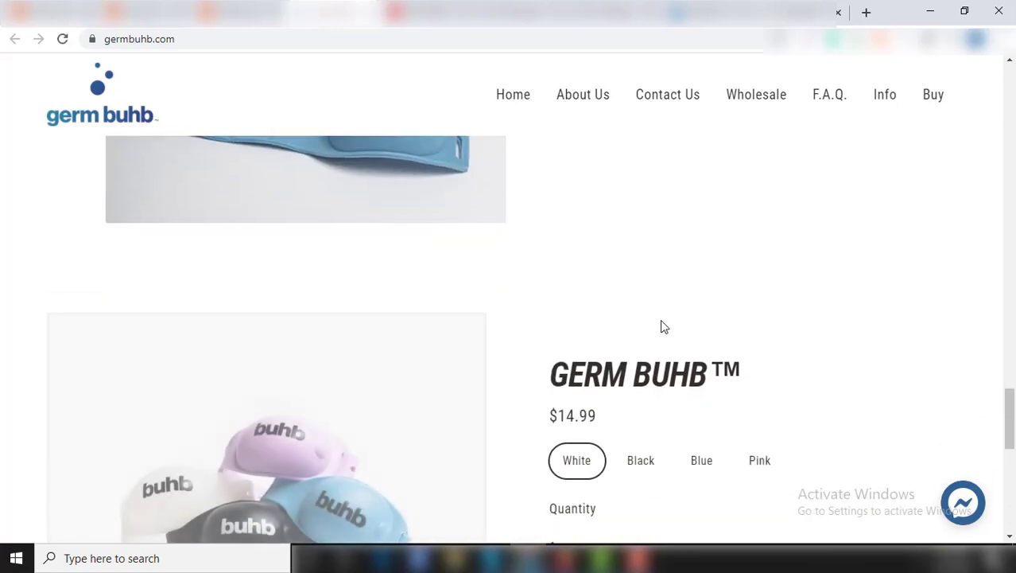
{"action": "scroll", "coordinate": [668, 327], "scroll_direction": "down", "scroll_amount": 2}
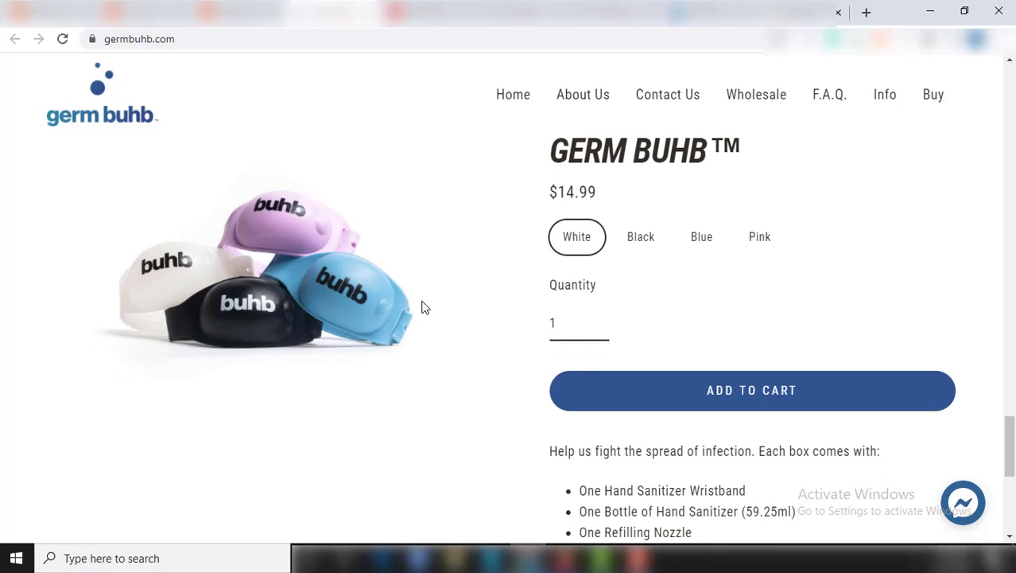
{"action": "scroll", "coordinate": [838, 266], "scroll_direction": "down", "scroll_amount": 2}
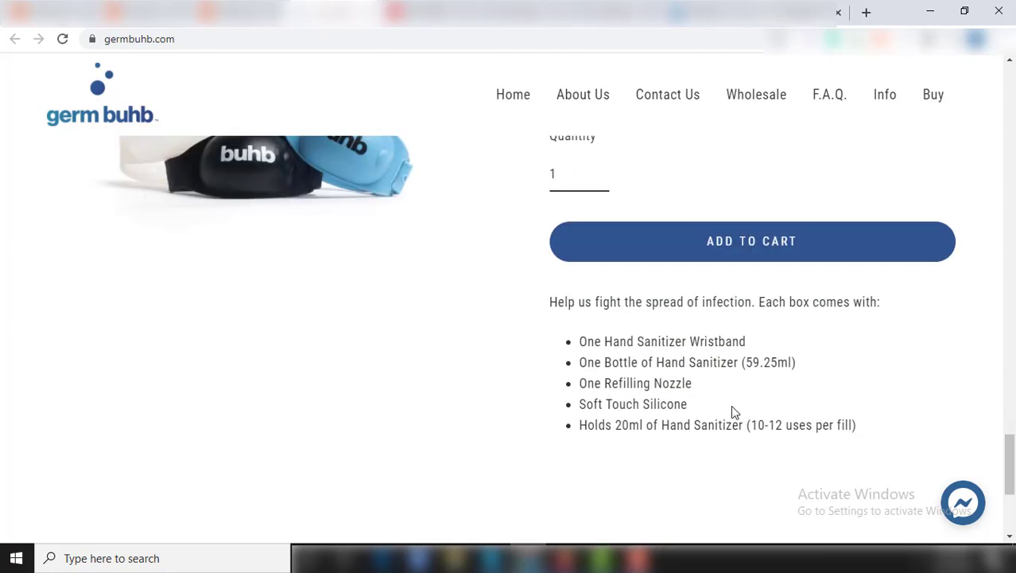
{"action": "scroll", "coordinate": [778, 403], "scroll_direction": "up", "scroll_amount": 2}
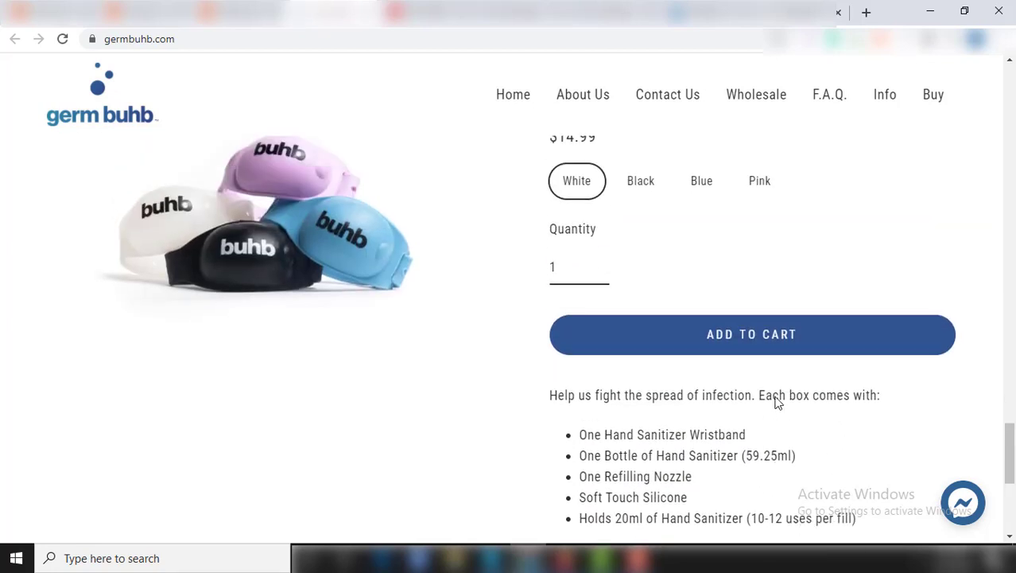
{"action": "scroll", "coordinate": [777, 403], "scroll_direction": "up", "scroll_amount": 3}
{"action": "scroll", "coordinate": [777, 404], "scroll_direction": "up", "scroll_amount": 10}
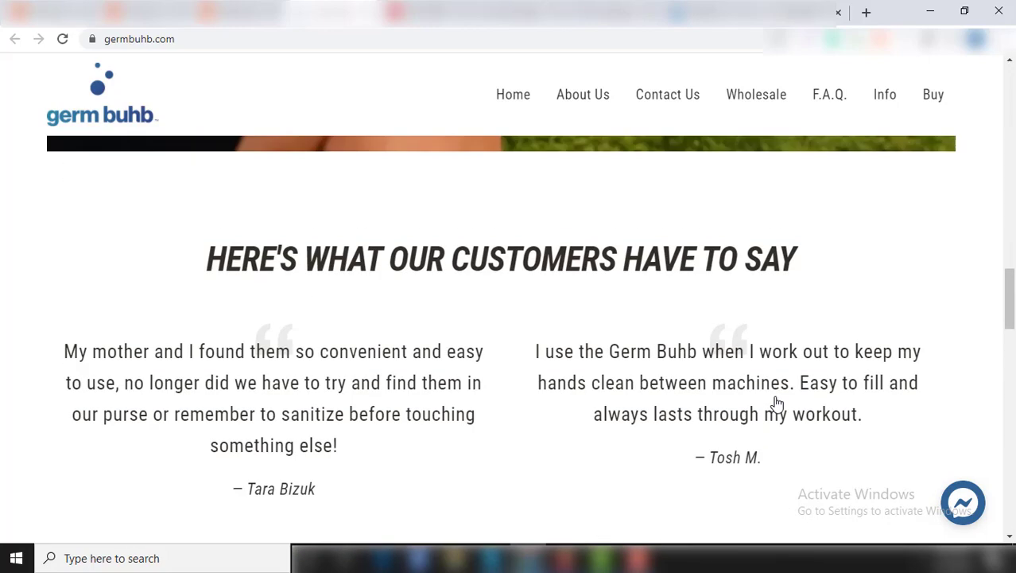
{"action": "scroll", "coordinate": [775, 404], "scroll_direction": "up", "scroll_amount": 7}
{"action": "scroll", "coordinate": [775, 403], "scroll_direction": "up", "scroll_amount": 4}
{"action": "scroll", "coordinate": [778, 404], "scroll_direction": "up", "scroll_amount": 8}
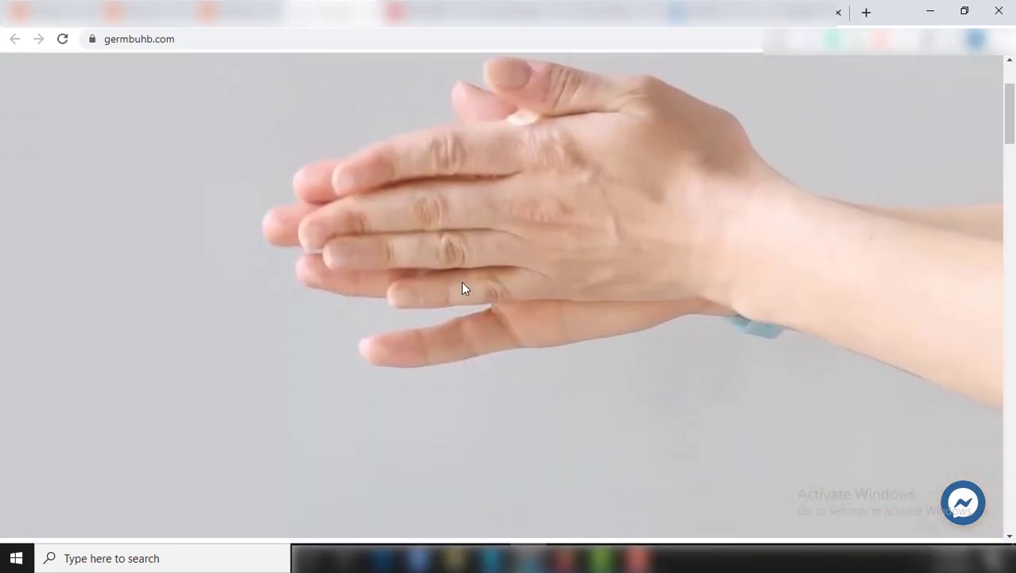
{"action": "scroll", "coordinate": [464, 288], "scroll_direction": "down", "scroll_amount": 2}
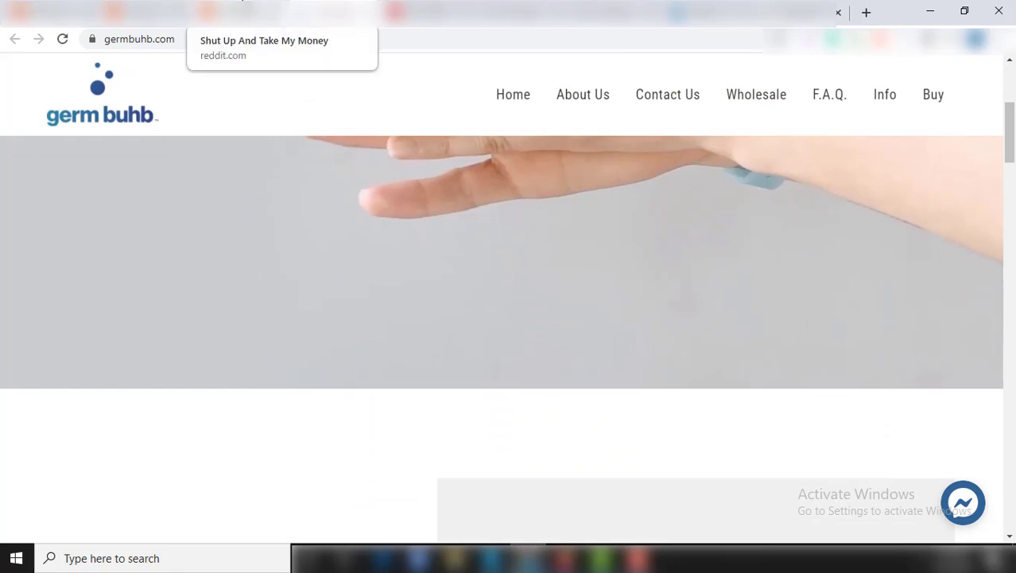
- Return to the Reddit tab and browse further down the r/shutupandtakemymoney product feed
{"action": "left_click", "coordinate": [242, 10]}
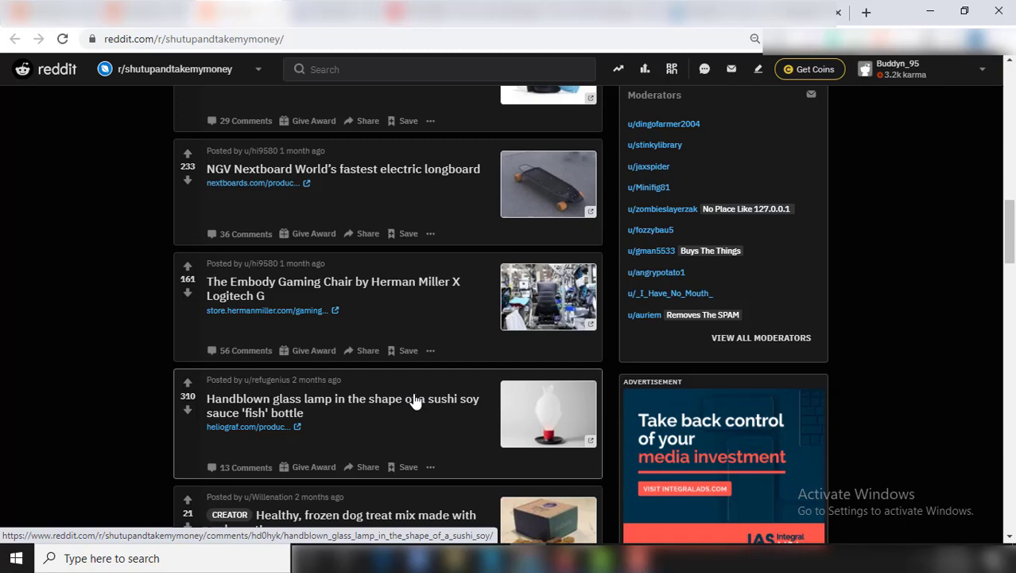
{"action": "scroll", "coordinate": [496, 330], "scroll_direction": "down", "scroll_amount": 2}
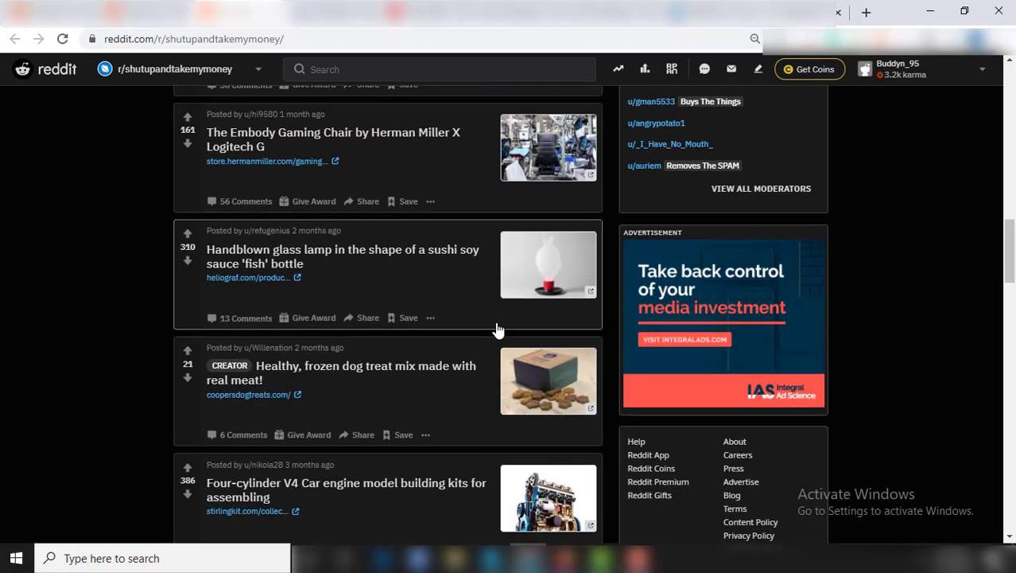
{"action": "scroll", "coordinate": [479, 345], "scroll_direction": "down", "scroll_amount": 2}
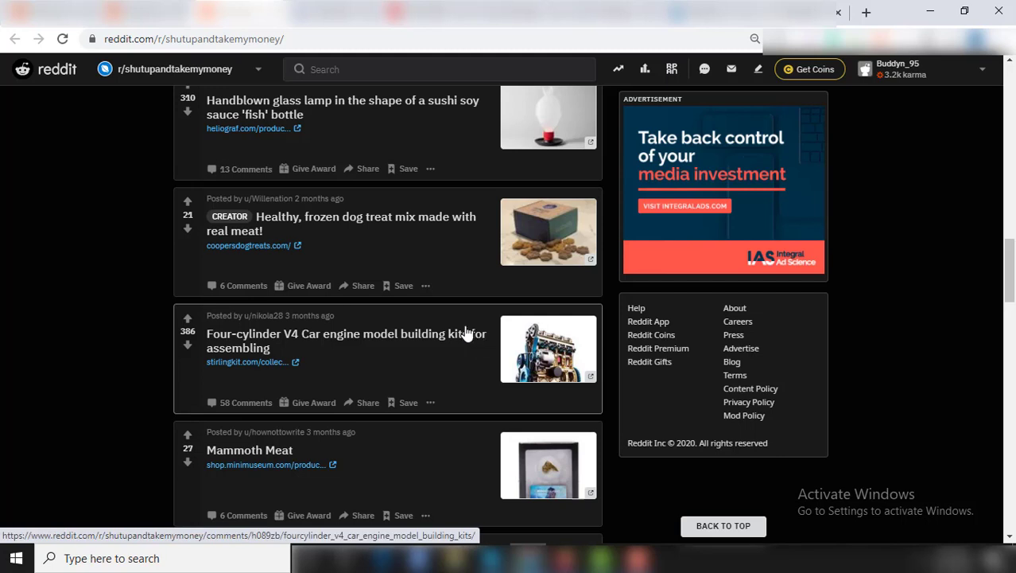
{"action": "scroll", "coordinate": [467, 333], "scroll_direction": "down", "scroll_amount": 1}
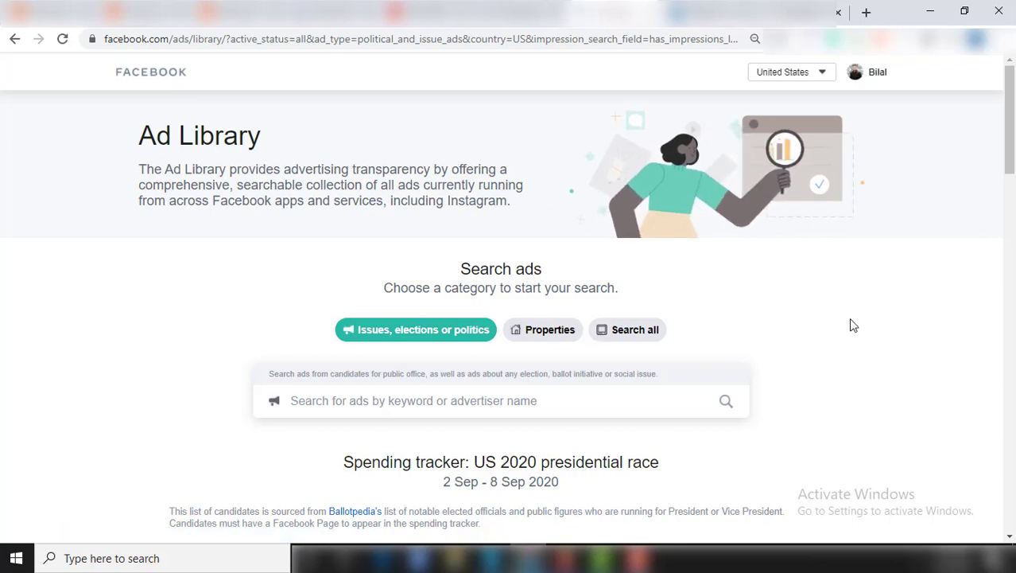
- Search the Ad Library for advertiser iHeartDogs.com and open its ads
{"action": "scroll", "coordinate": [852, 324], "scroll_direction": "down", "scroll_amount": 2}
{"action": "scroll", "coordinate": [852, 324], "scroll_direction": "up", "scroll_amount": 1}
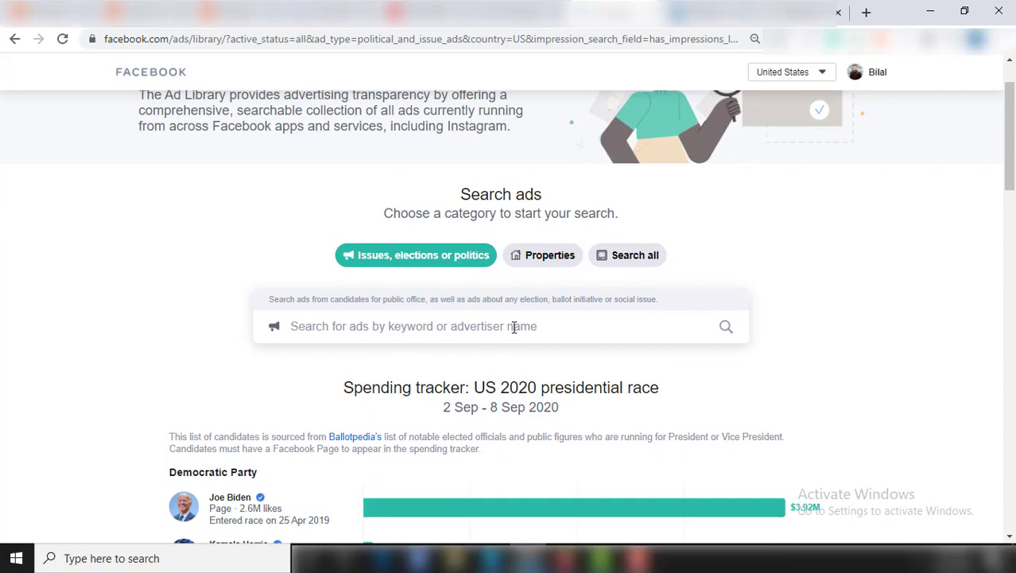
{"action": "left_click", "coordinate": [515, 326]}
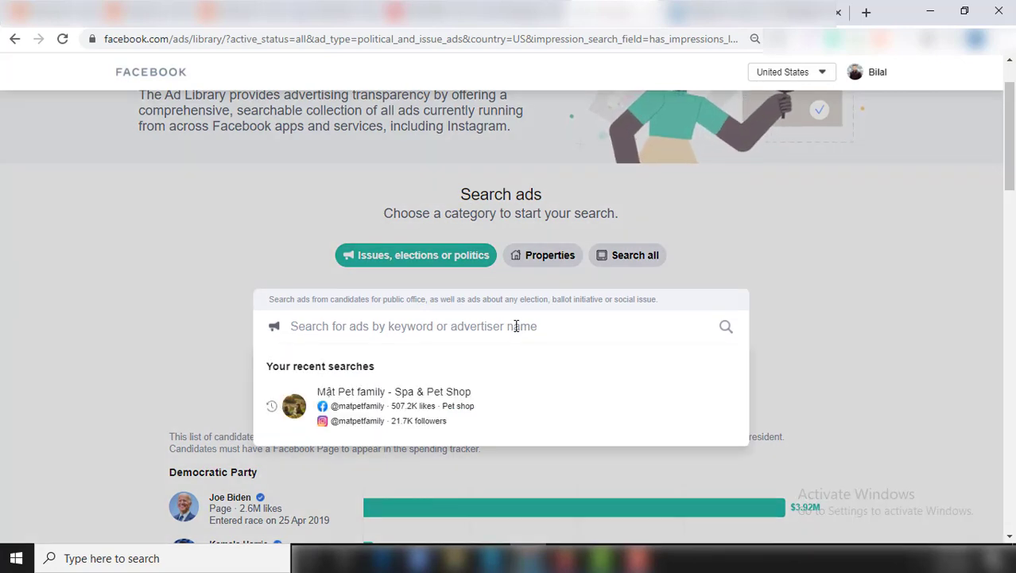
{"action": "type", "text": "iHeartDogs.com"}
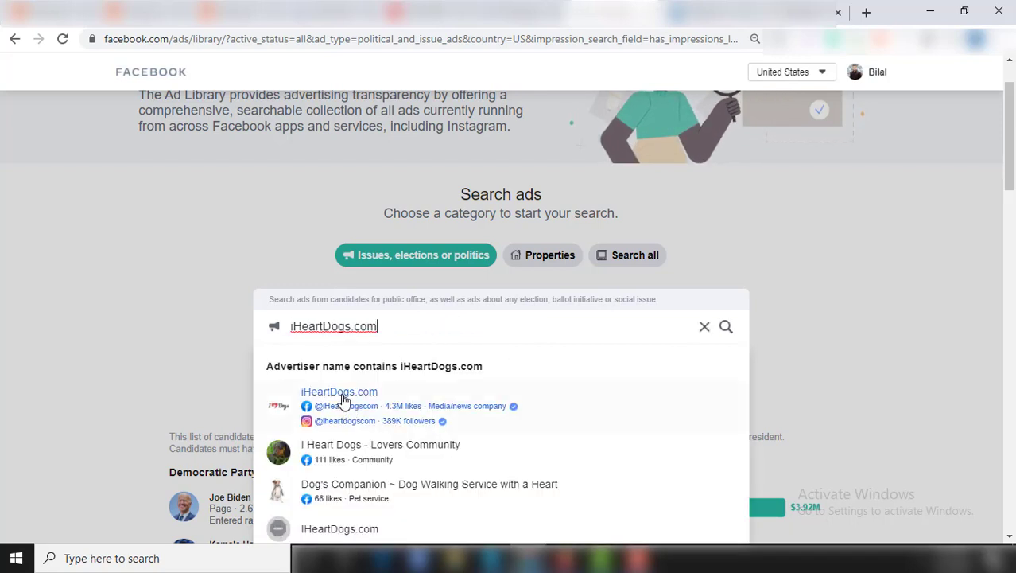
{"action": "left_click", "coordinate": [345, 400]}
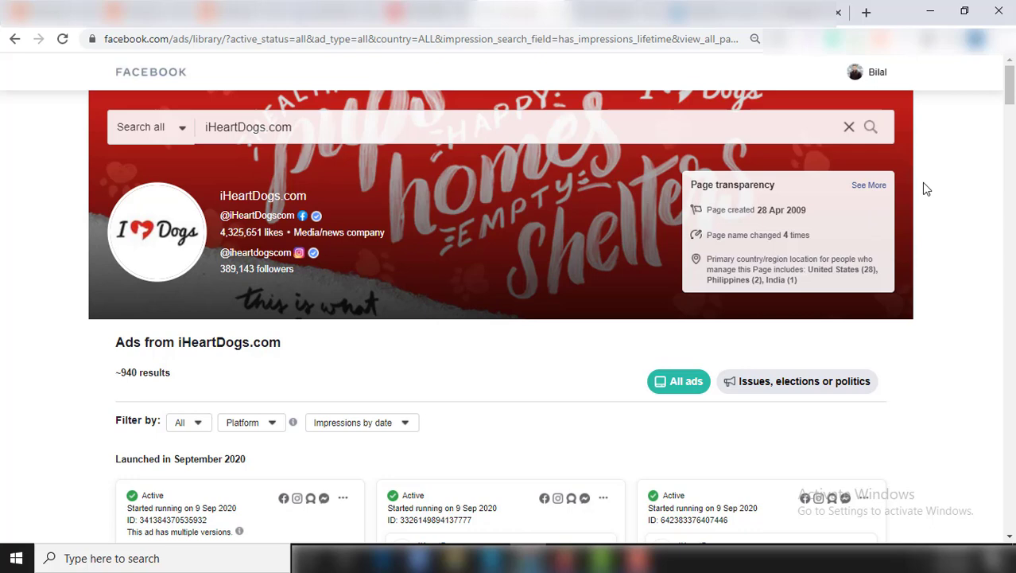
- Browse the ~940 iHeartDogs.com ads for paw-print solar garden lights, then enter 'Garden Lights' in Google Trends
{"action": "scroll", "coordinate": [925, 189], "scroll_direction": "down", "scroll_amount": 2}
{"action": "scroll", "coordinate": [925, 188], "scroll_direction": "down", "scroll_amount": 1}
{"action": "scroll", "coordinate": [925, 189], "scroll_direction": "down", "scroll_amount": 1}
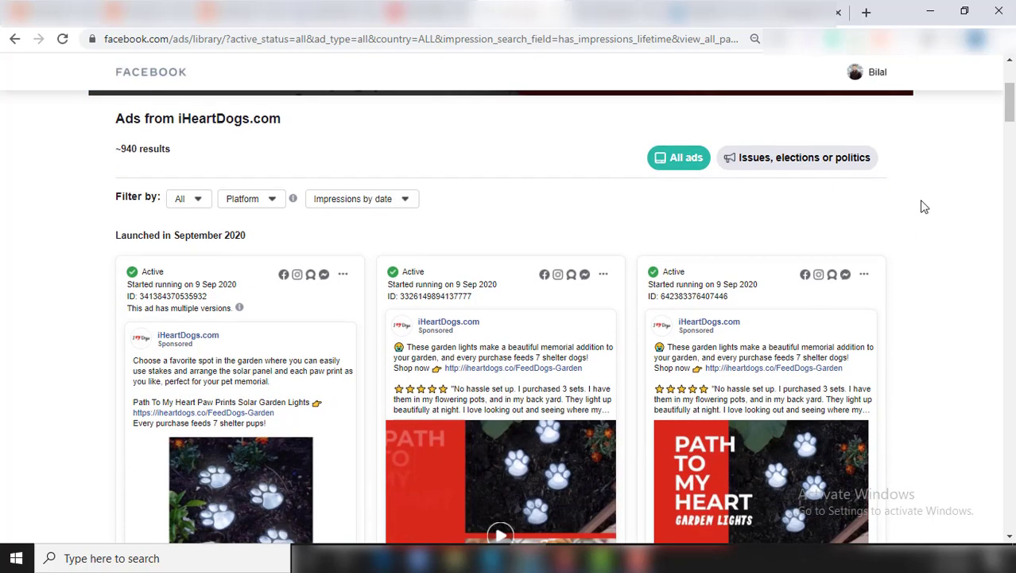
{"action": "scroll", "coordinate": [925, 207], "scroll_direction": "down", "scroll_amount": 1}
{"action": "scroll", "coordinate": [930, 215], "scroll_direction": "down", "scroll_amount": 1}
{"action": "scroll", "coordinate": [946, 239], "scroll_direction": "up", "scroll_amount": 1}
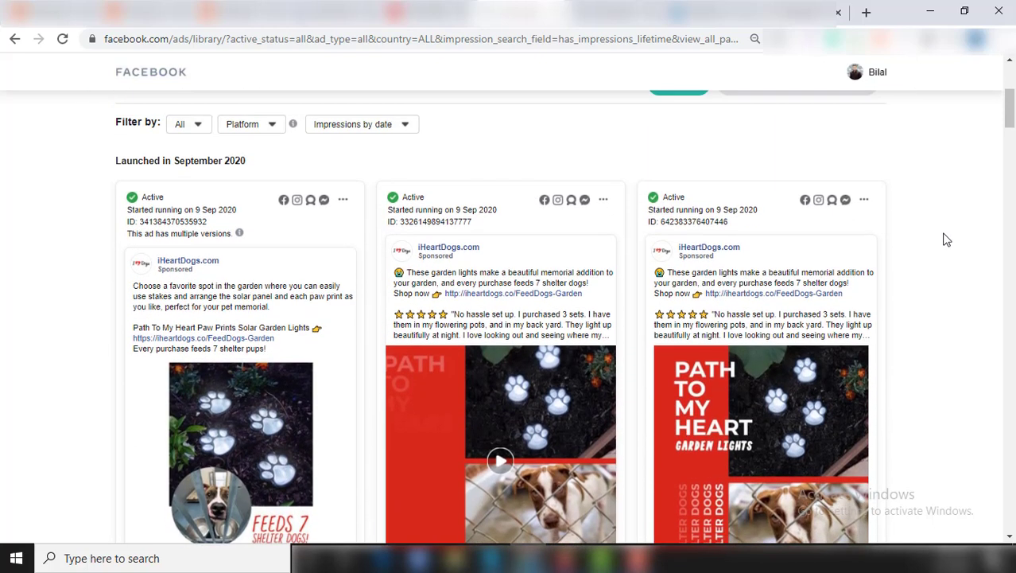
{"action": "scroll", "coordinate": [946, 240], "scroll_direction": "down", "scroll_amount": 2}
{"action": "scroll", "coordinate": [946, 239], "scroll_direction": "up", "scroll_amount": 1}
{"action": "scroll", "coordinate": [947, 239], "scroll_direction": "down", "scroll_amount": 1}
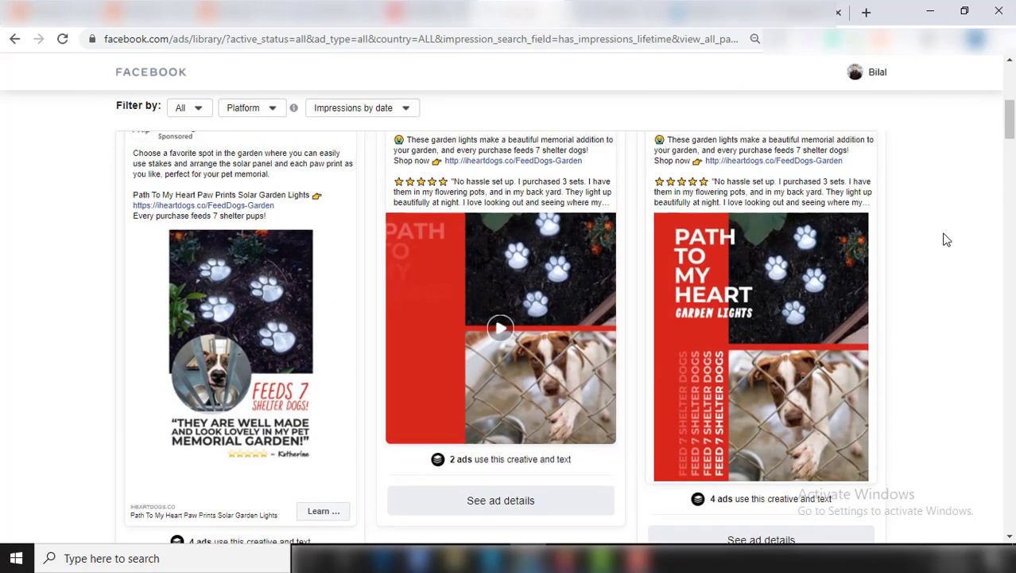
{"action": "scroll", "coordinate": [946, 240], "scroll_direction": "up", "scroll_amount": 1}
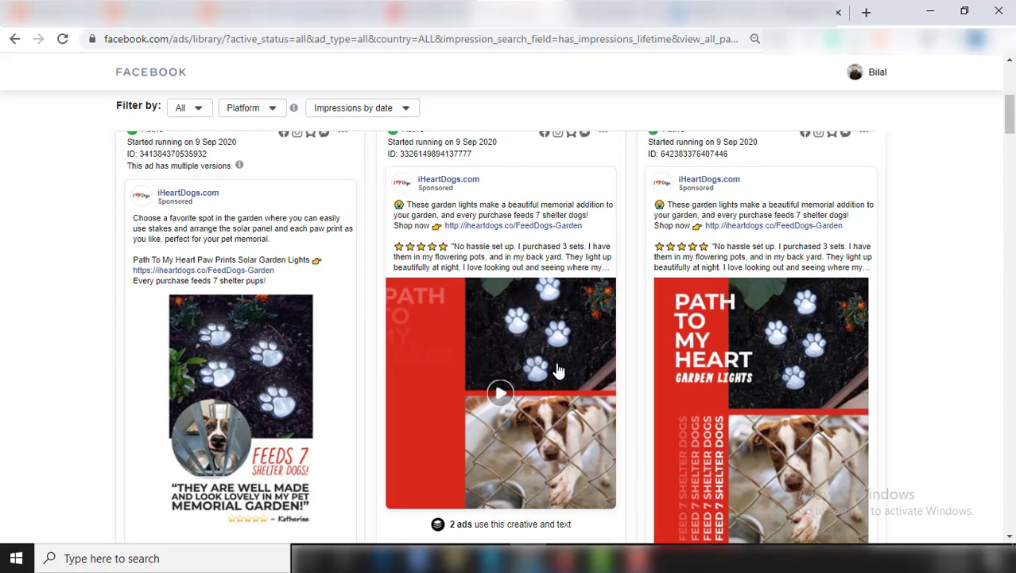
{"action": "type", "text": "Garde"}
{"action": "type", "text": "n Ligh"}
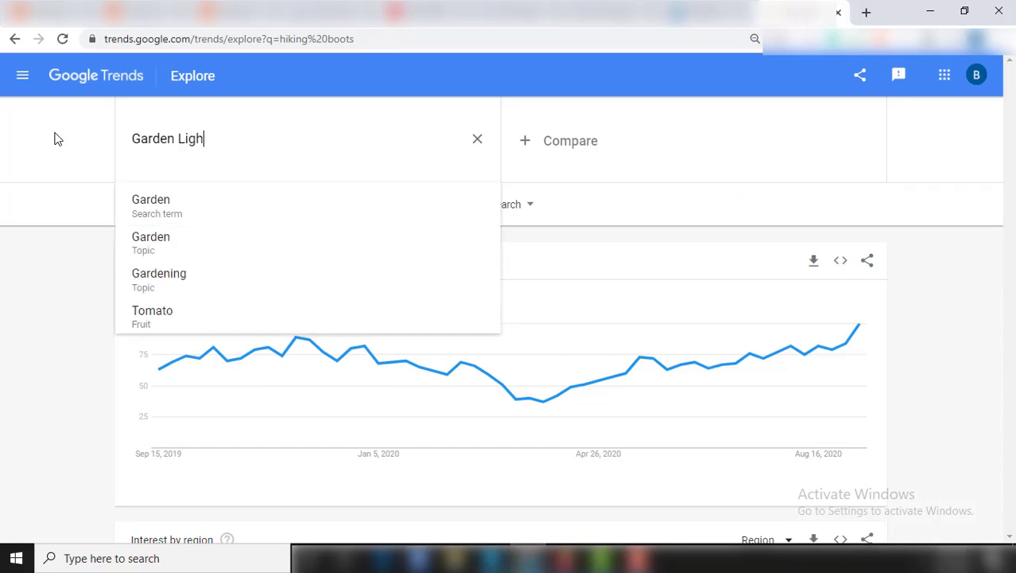
{"action": "type", "text": "ts"}
- Search 'Garden Lights' and widen the Google Trends chart to the past 5 years
{"action": "key", "text": "Return"}
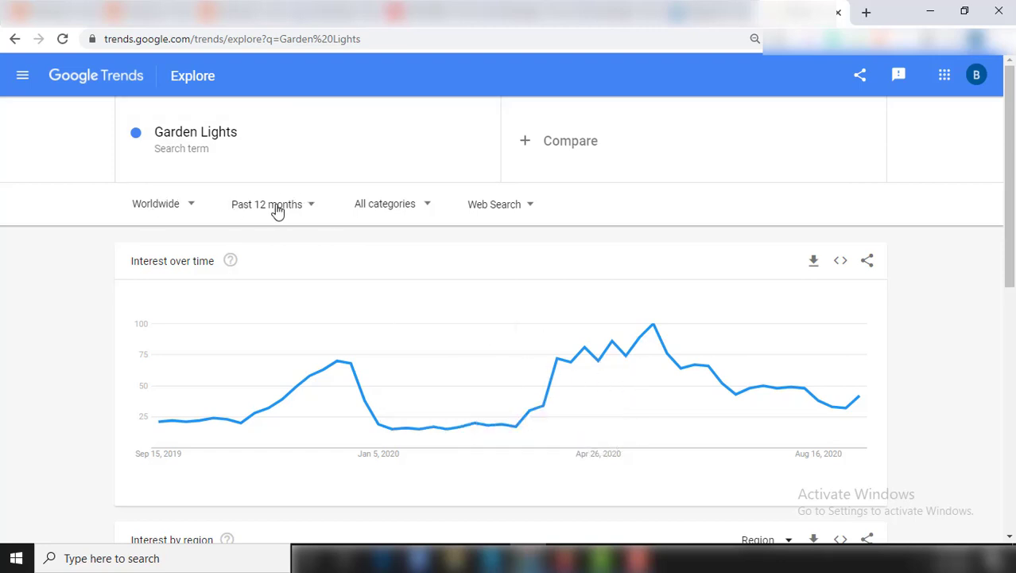
{"action": "left_click", "coordinate": [277, 208]}
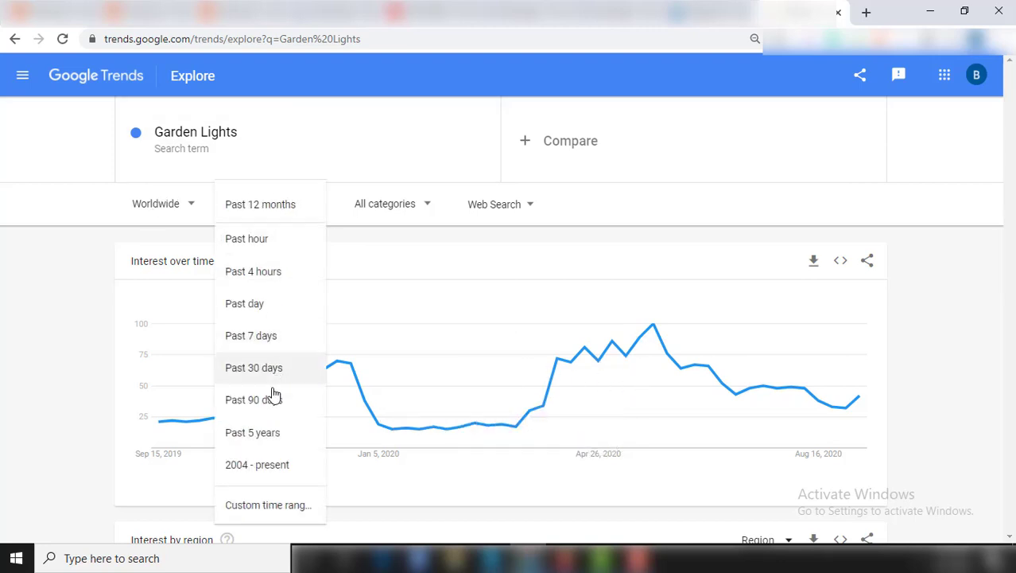
{"action": "left_click", "coordinate": [290, 432]}
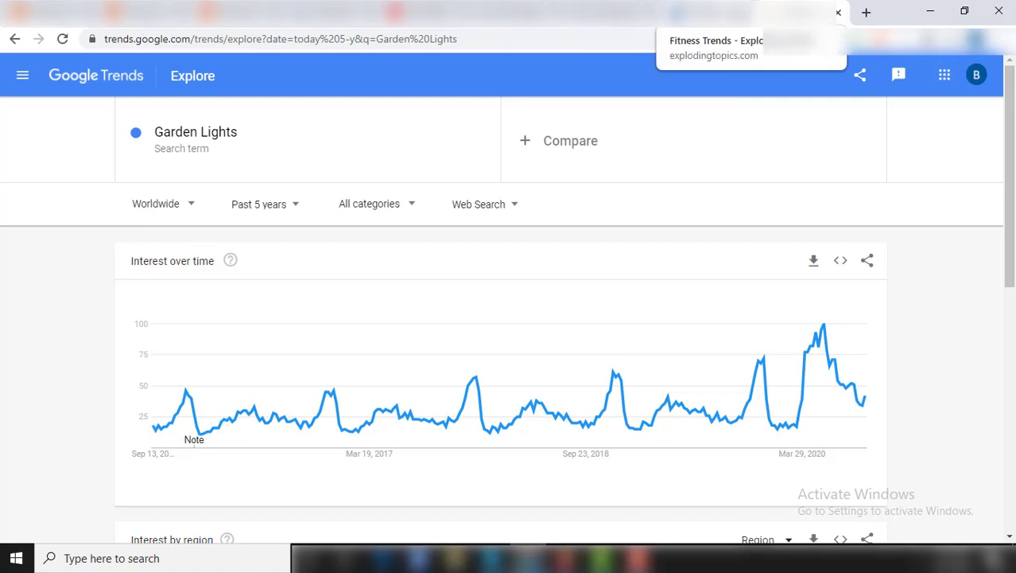
- Return to iHeartDogs.com's garden-light ads in the Ad Library and scroll through them
{"action": "left_click", "coordinate": [699, 12]}
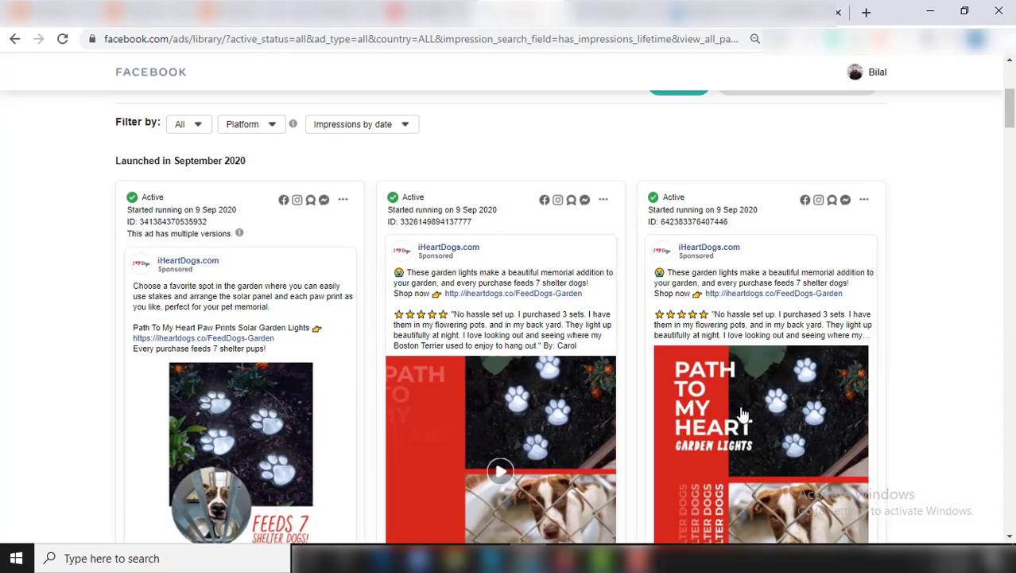
{"action": "scroll", "coordinate": [850, 408], "scroll_direction": "up", "scroll_amount": 1}
{"action": "scroll", "coordinate": [887, 408], "scroll_direction": "down", "scroll_amount": 1}
{"action": "scroll", "coordinate": [891, 416], "scroll_direction": "down", "scroll_amount": 3}
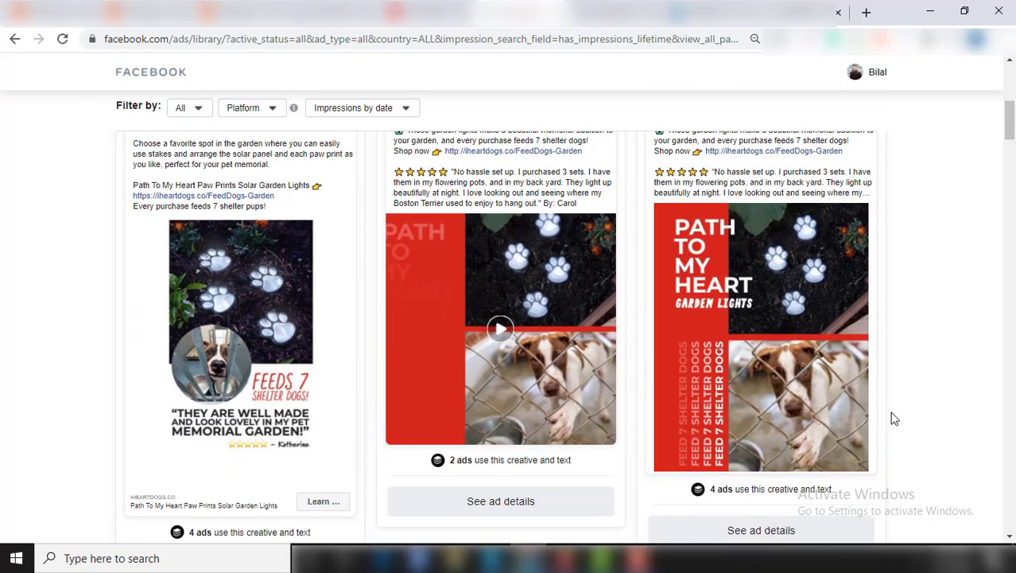
{"action": "scroll", "coordinate": [891, 415], "scroll_direction": "up", "scroll_amount": 5}
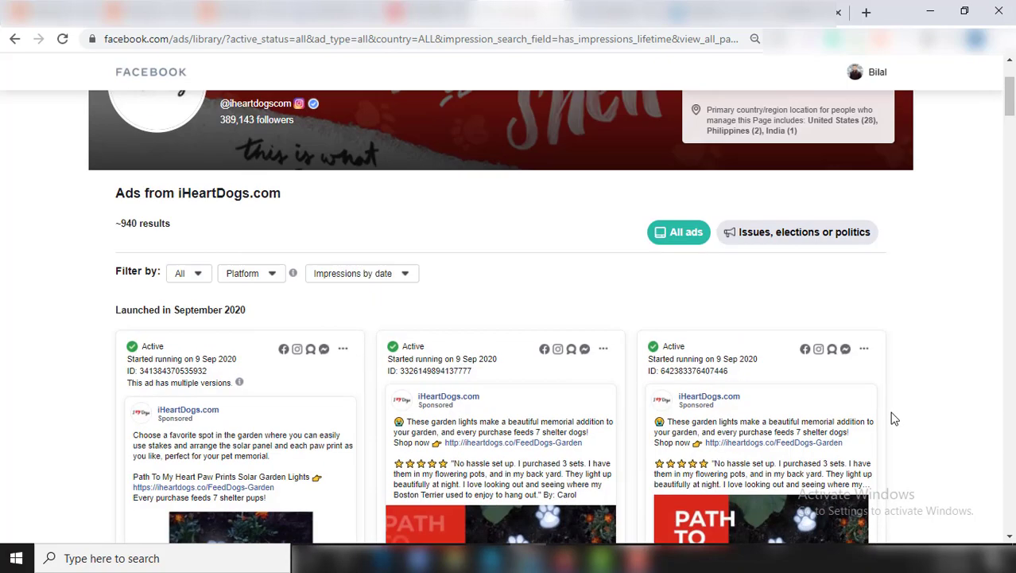
{"action": "scroll", "coordinate": [892, 415], "scroll_direction": "up", "scroll_amount": 2}
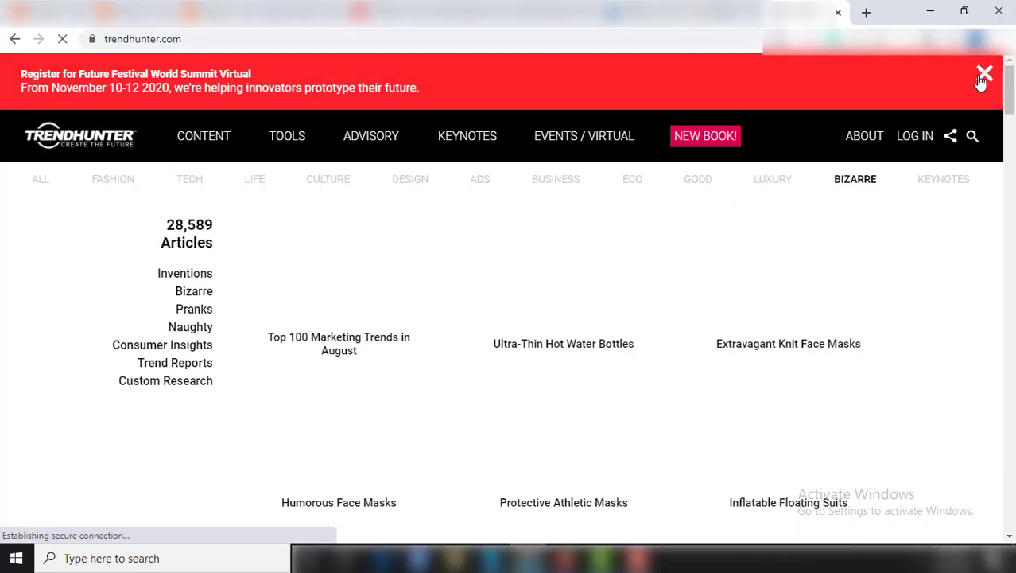
- Search Trend Hunter for 'cat' to list cat toys, pet bowls and feline scales
{"action": "left_click", "coordinate": [984, 73]}
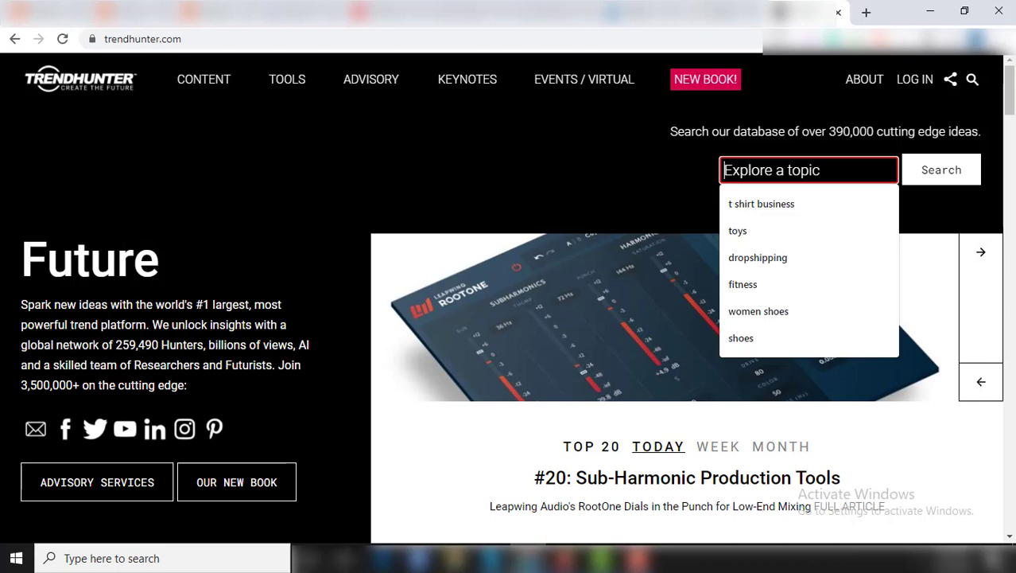
{"action": "type", "text": "cat"}
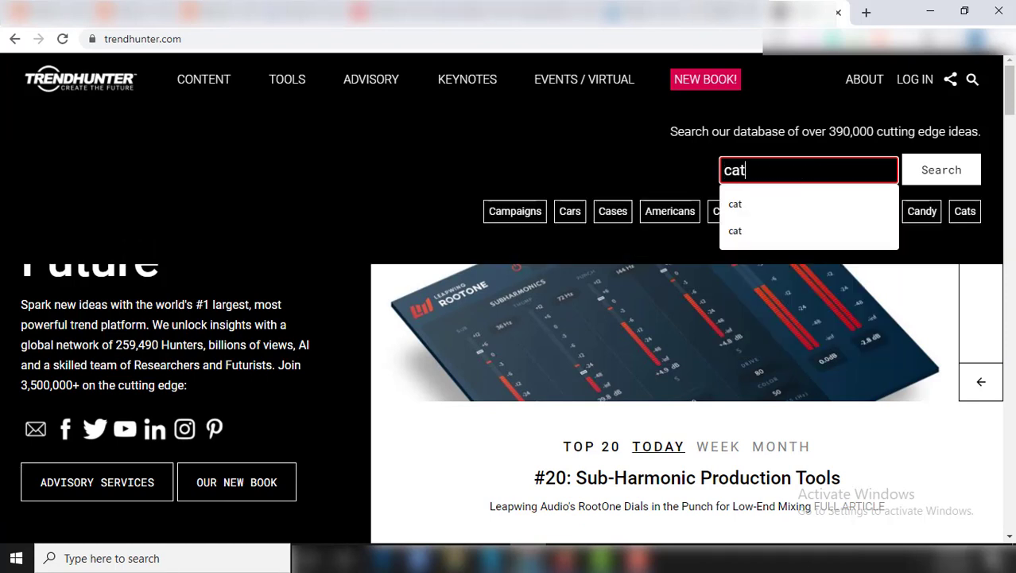
{"action": "left_click", "coordinate": [779, 204]}
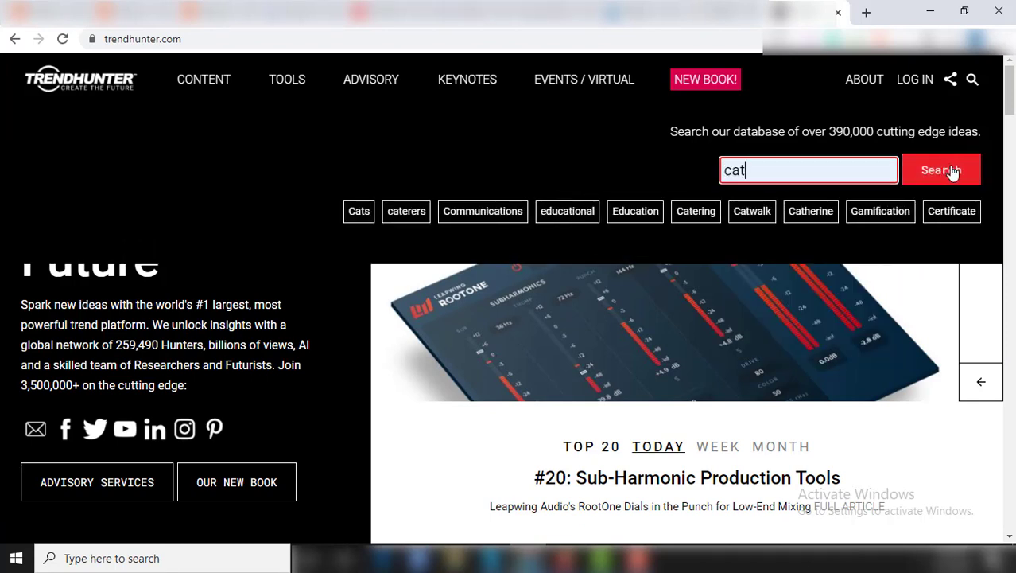
{"action": "left_click", "coordinate": [946, 170]}
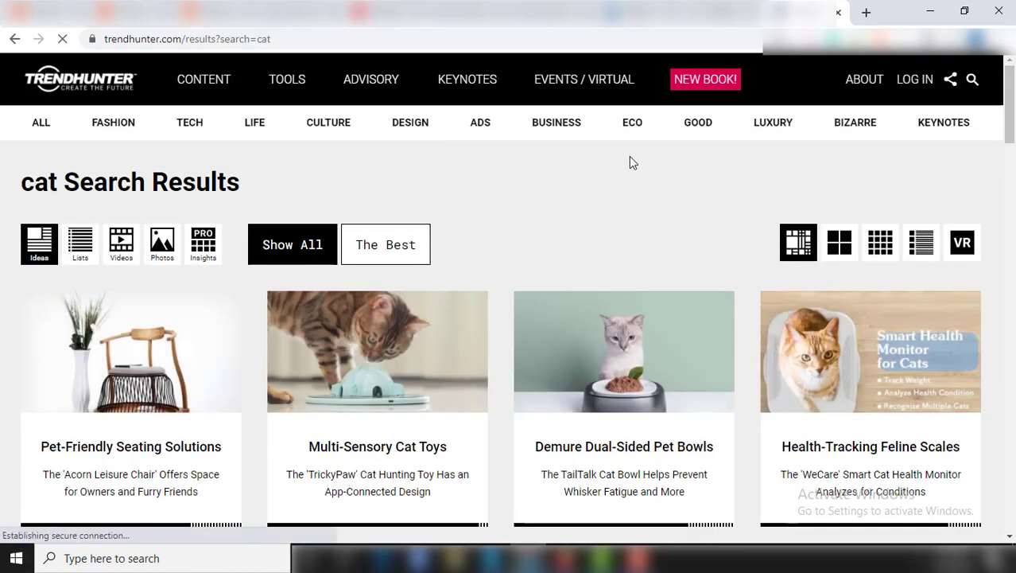
{"action": "scroll", "coordinate": [629, 155], "scroll_direction": "down", "scroll_amount": 1}
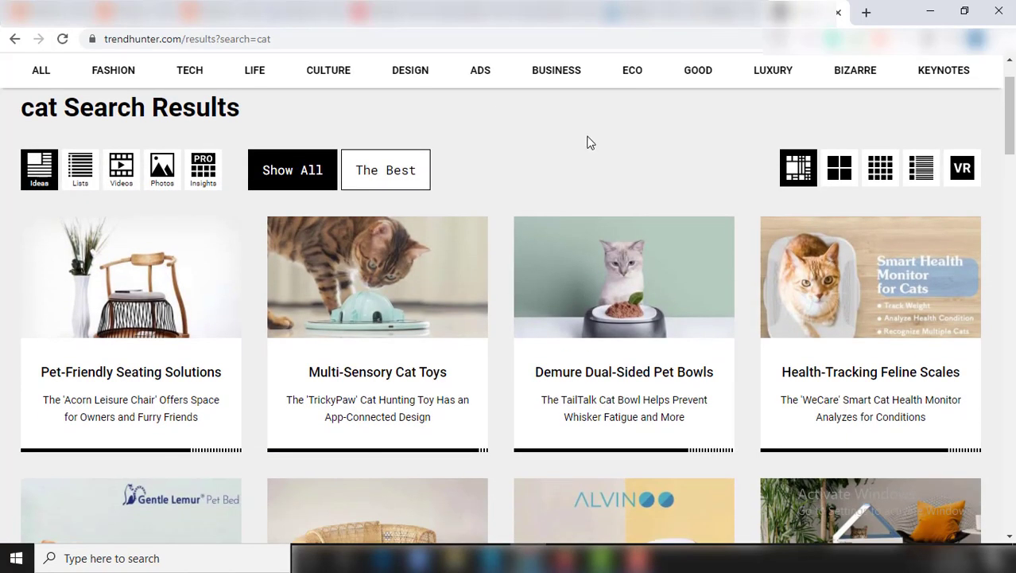
{"action": "scroll", "coordinate": [430, 326], "scroll_direction": "down", "scroll_amount": 2}
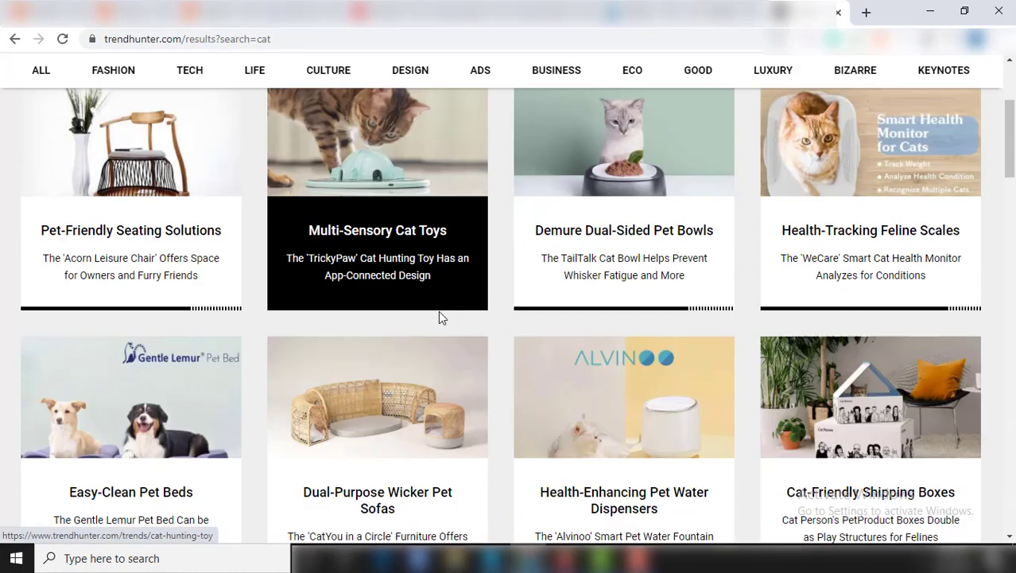
{"action": "scroll", "coordinate": [673, 416], "scroll_direction": "up", "scroll_amount": 2}
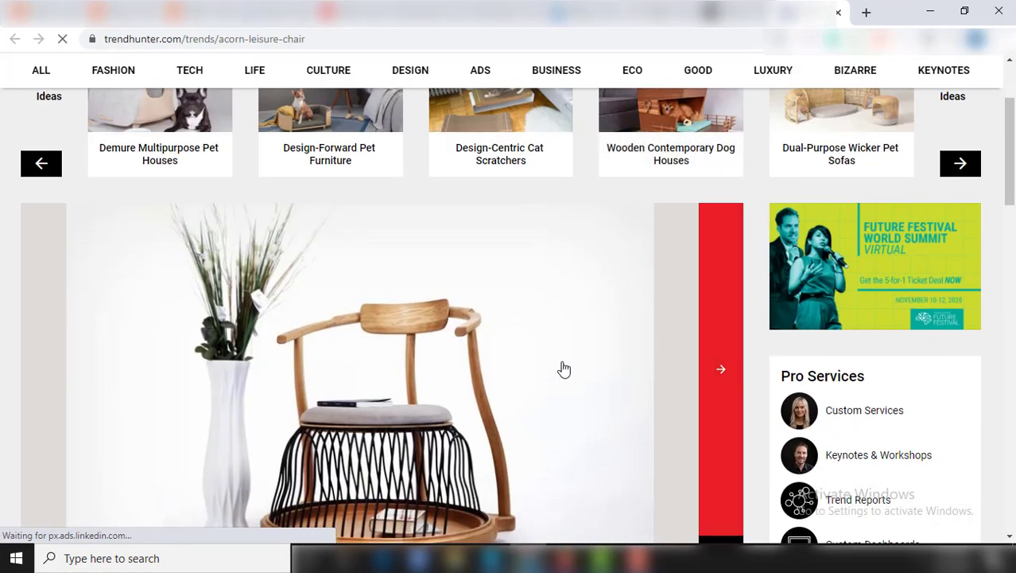
{"action": "scroll", "coordinate": [562, 366], "scroll_direction": "up", "scroll_amount": 2}
{"action": "scroll", "coordinate": [562, 363], "scroll_direction": "down", "scroll_amount": 4}
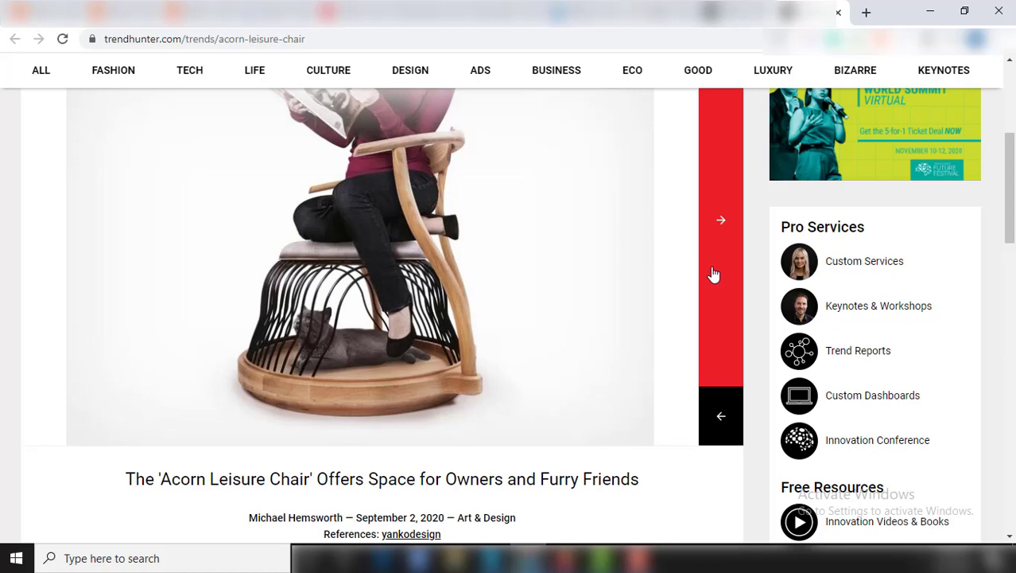
{"action": "scroll", "coordinate": [714, 274], "scroll_direction": "up", "scroll_amount": 1}
{"action": "left_click", "coordinate": [727, 331]}
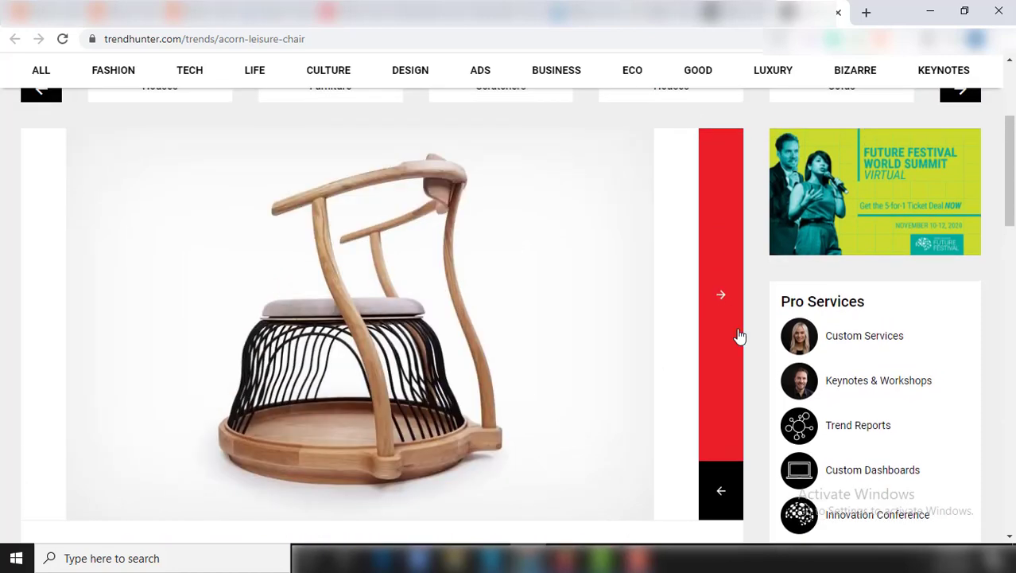
{"action": "left_click", "coordinate": [723, 326]}
{"action": "scroll", "coordinate": [390, 355], "scroll_direction": "down", "scroll_amount": 3}
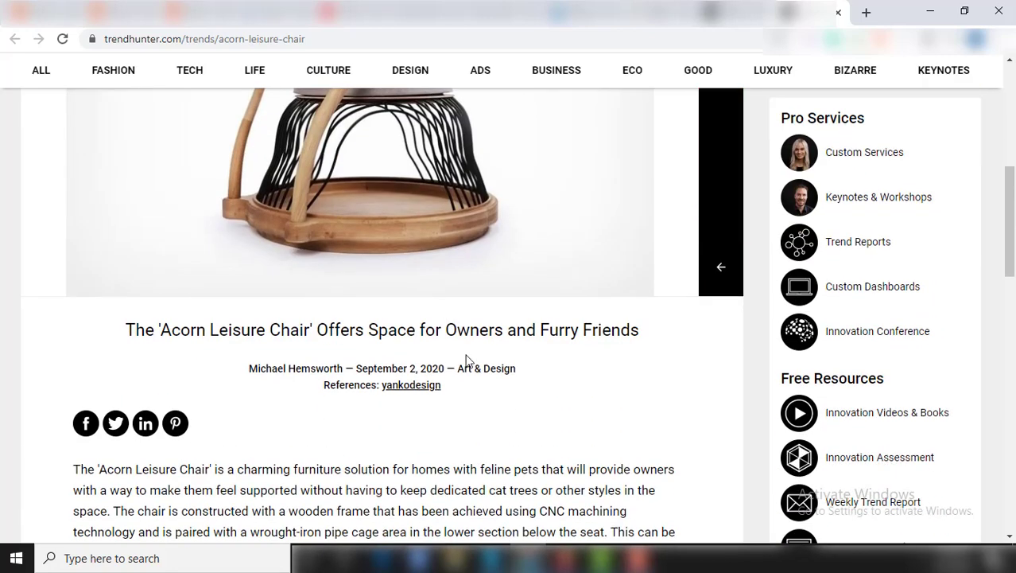
{"action": "scroll", "coordinate": [465, 359], "scroll_direction": "down", "scroll_amount": 4}
{"action": "key", "text": "alt+Left"}
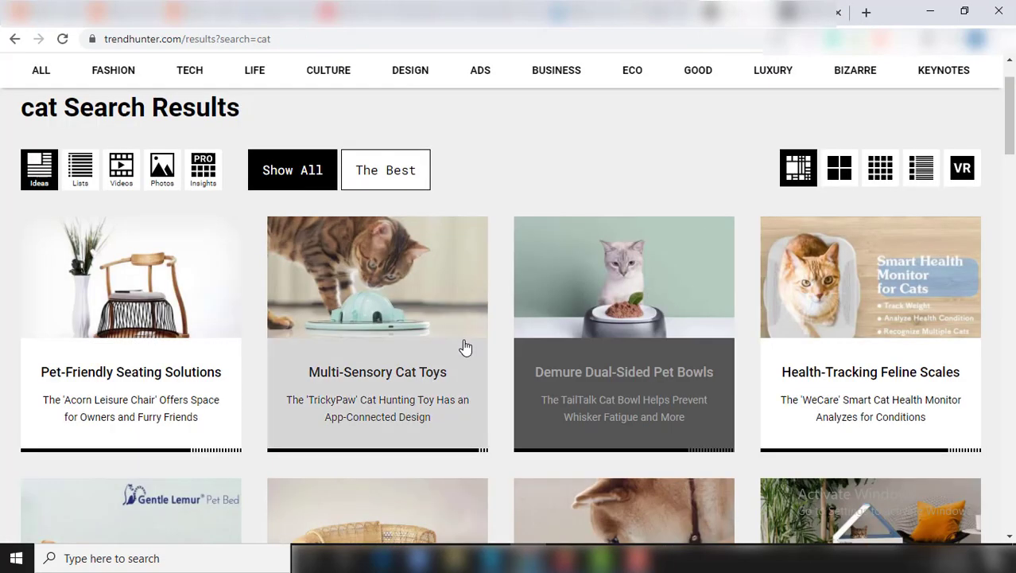
{"action": "scroll", "coordinate": [660, 294], "scroll_direction": "down", "scroll_amount": 3}
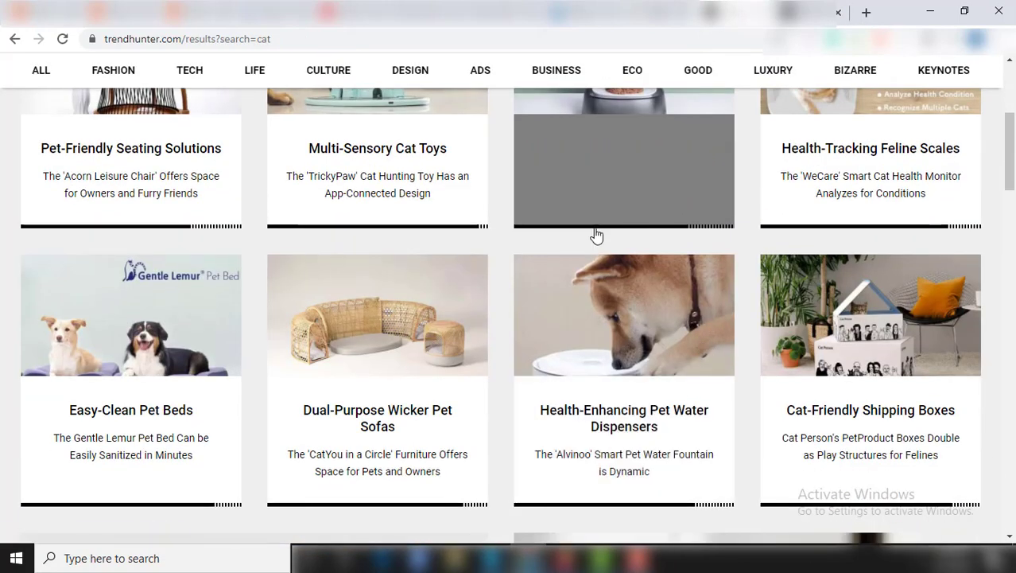
{"action": "scroll", "coordinate": [628, 262], "scroll_direction": "down", "scroll_amount": 1}
{"action": "scroll", "coordinate": [651, 329], "scroll_direction": "down", "scroll_amount": 2}
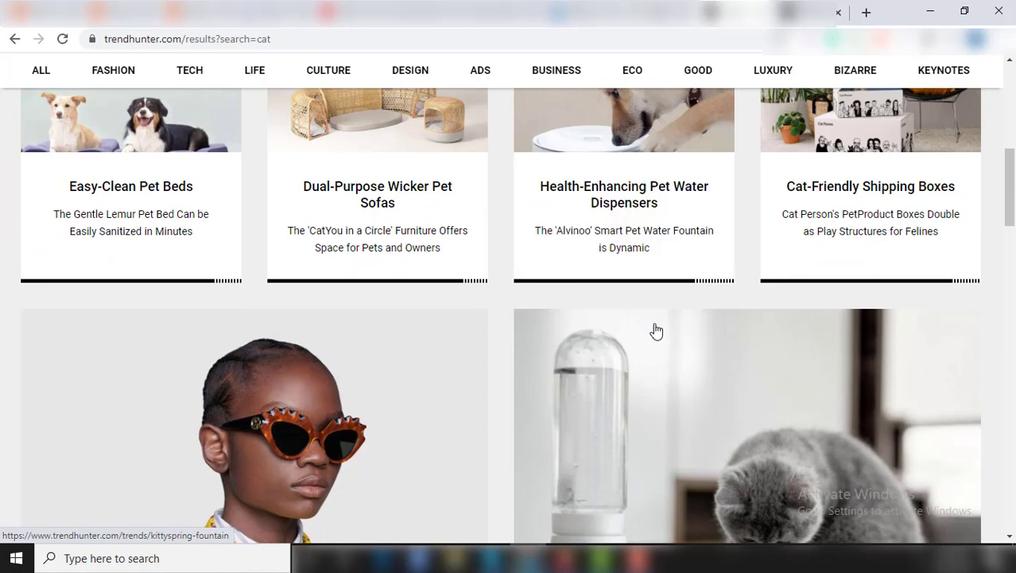
{"action": "scroll", "coordinate": [668, 334], "scroll_direction": "down", "scroll_amount": 2}
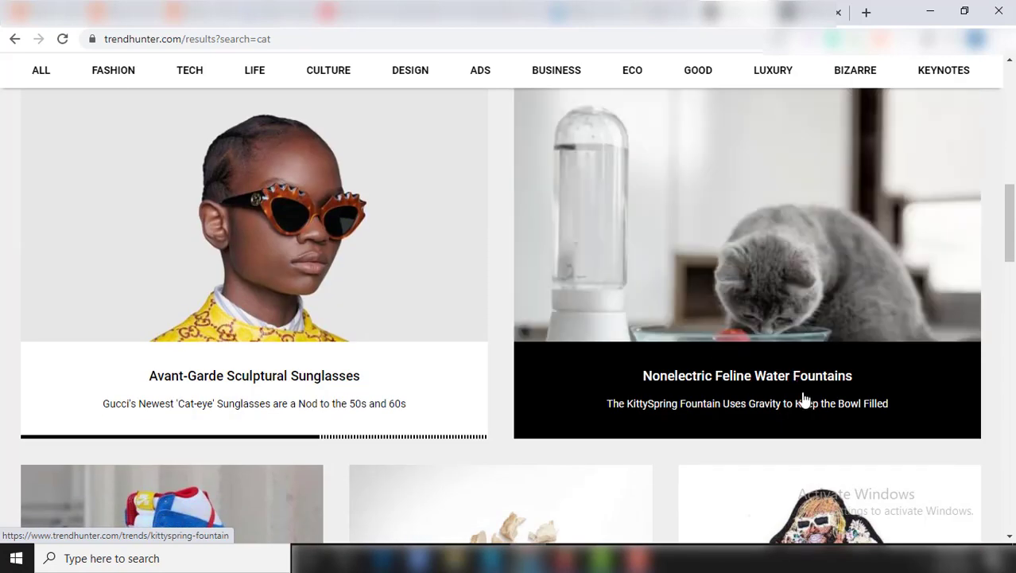
{"action": "scroll", "coordinate": [807, 401], "scroll_direction": "down", "scroll_amount": 3}
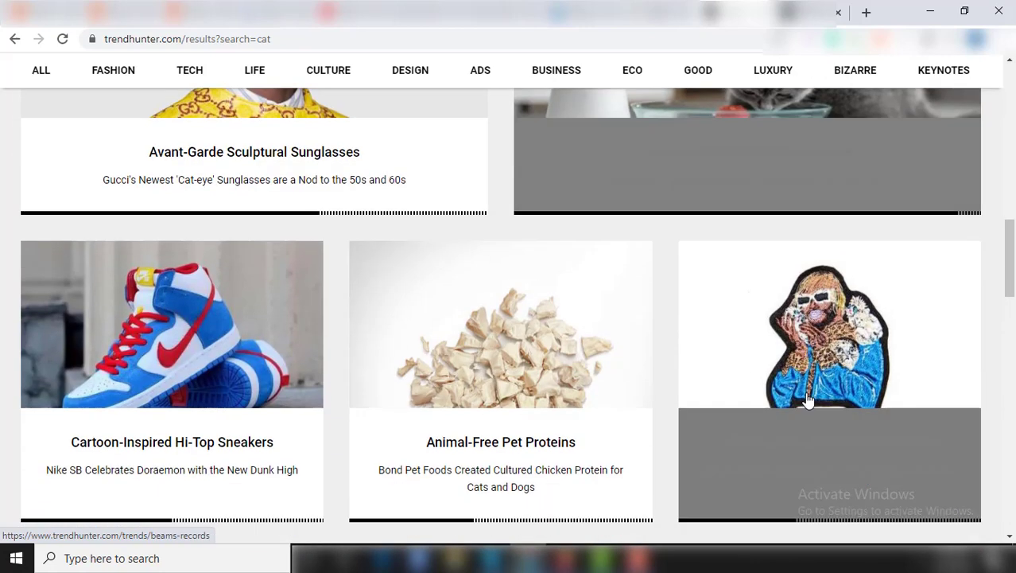
{"action": "scroll", "coordinate": [823, 410], "scroll_direction": "up", "scroll_amount": 1}
{"action": "scroll", "coordinate": [823, 409], "scroll_direction": "up", "scroll_amount": 6}
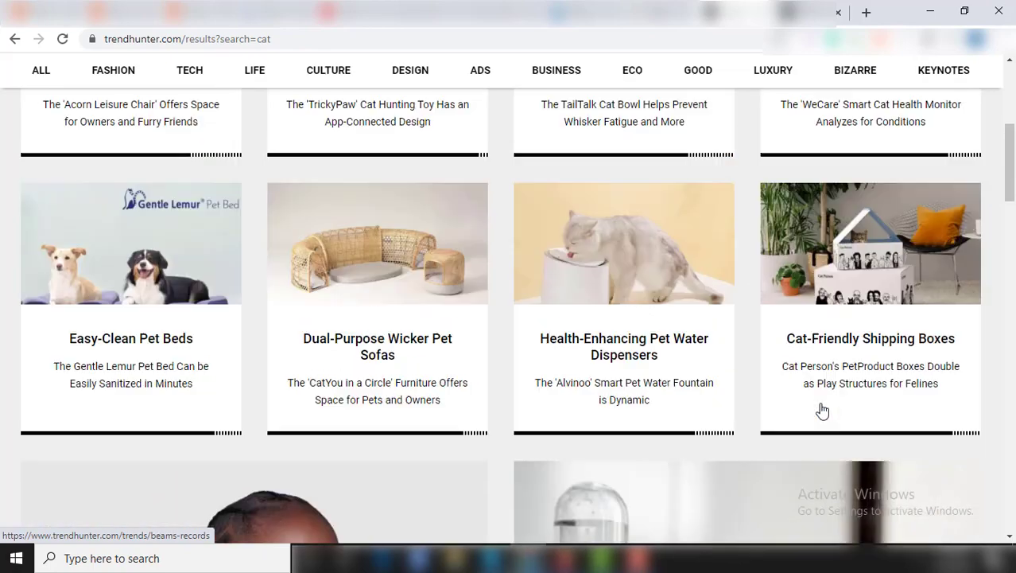
{"action": "scroll", "coordinate": [823, 410], "scroll_direction": "up", "scroll_amount": 3}
{"action": "scroll", "coordinate": [796, 389], "scroll_direction": "up", "scroll_amount": 3}
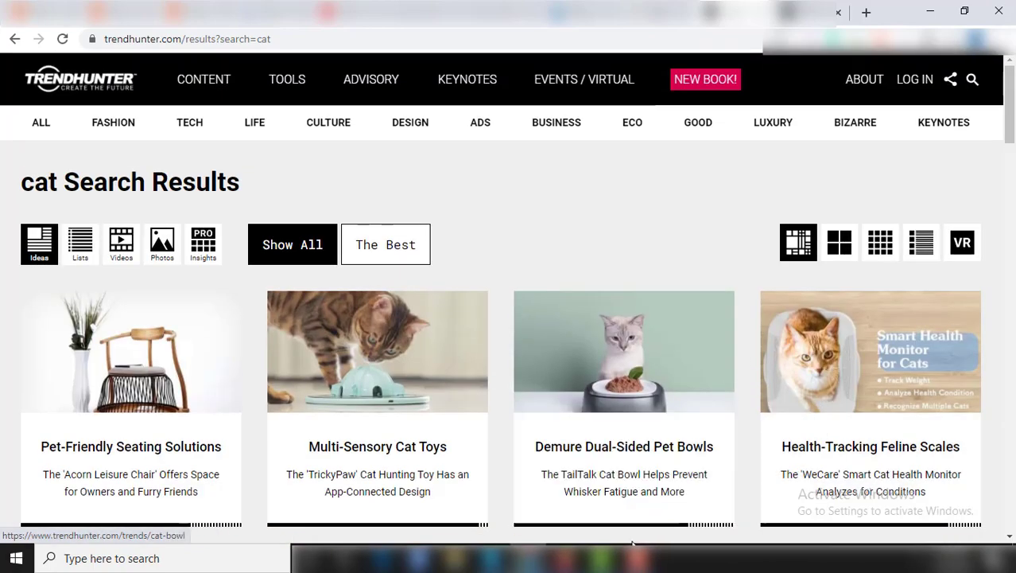